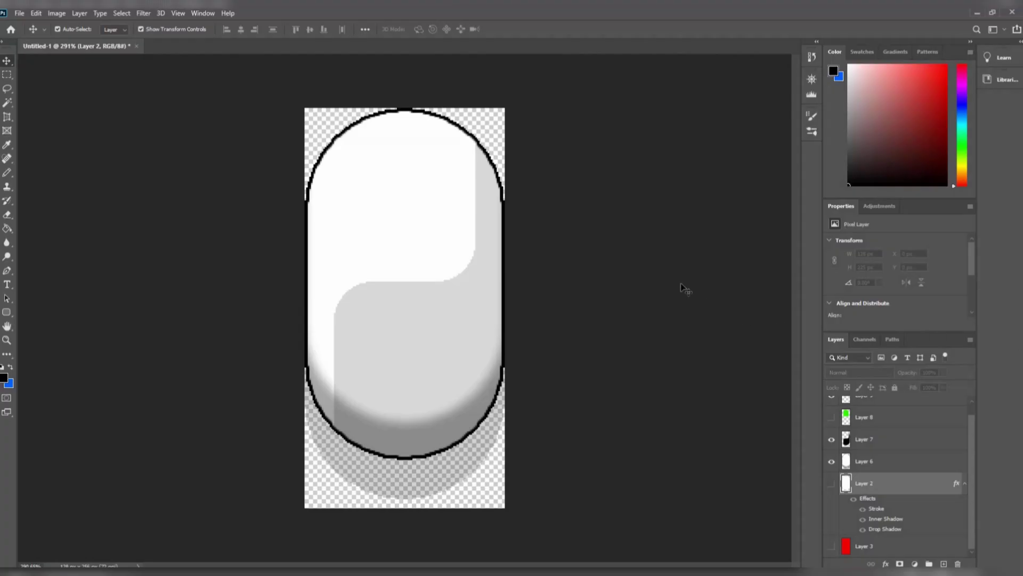
# Create a new document 128 px wide and 256 px high at 72 pixels/inch with a transparent background
pyautogui.click(680, 281)
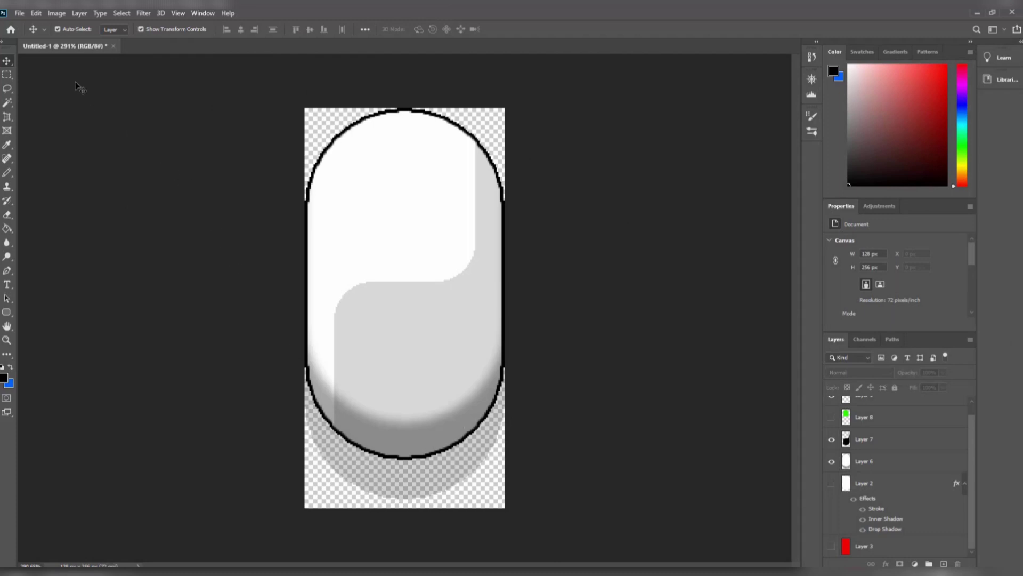
pyautogui.click(20, 14)
pyautogui.click(30, 24)
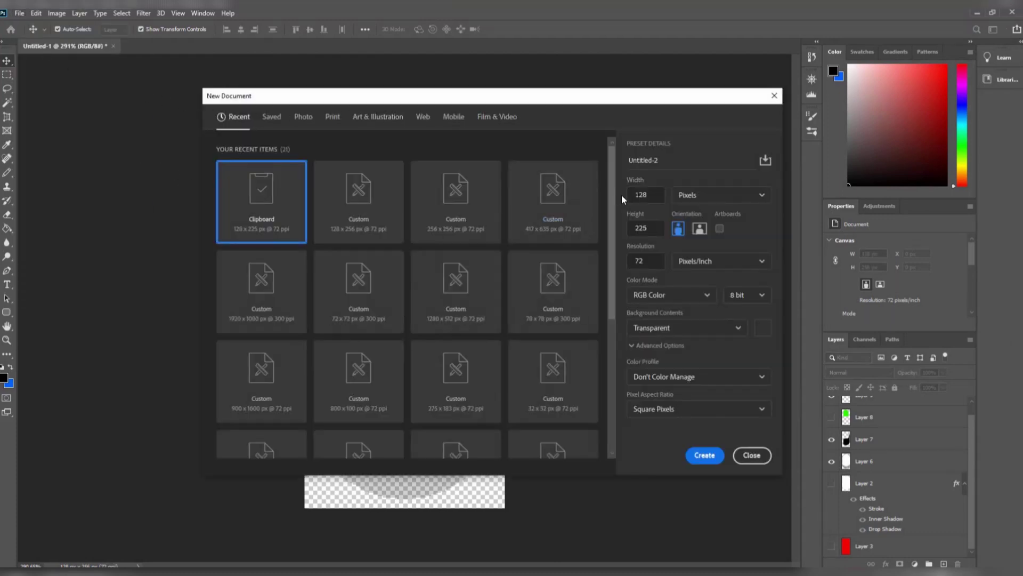
pyautogui.click(687, 198)
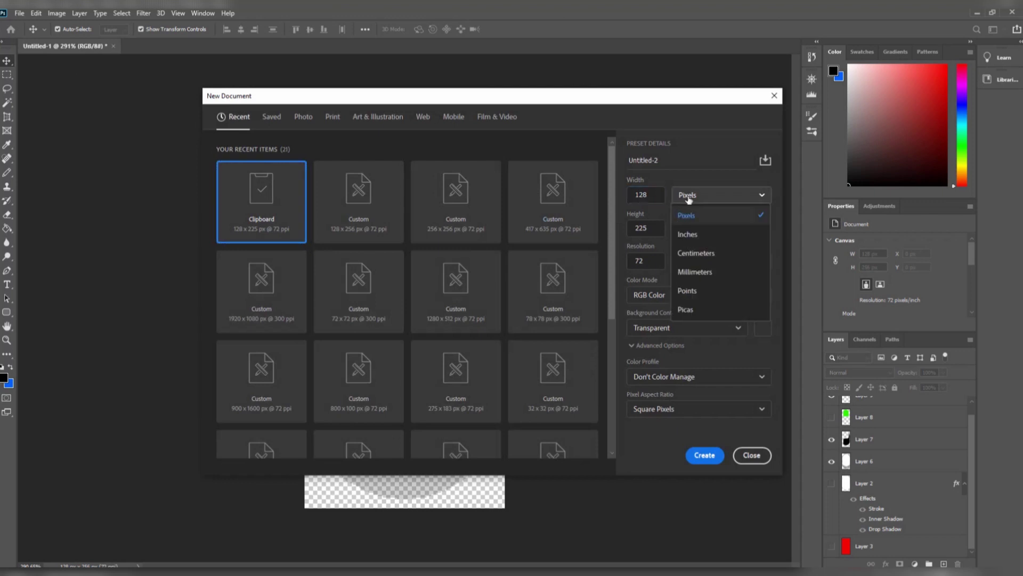
pyautogui.click(687, 199)
pyautogui.moveTo(658, 228); pyautogui.dragTo(628, 227)
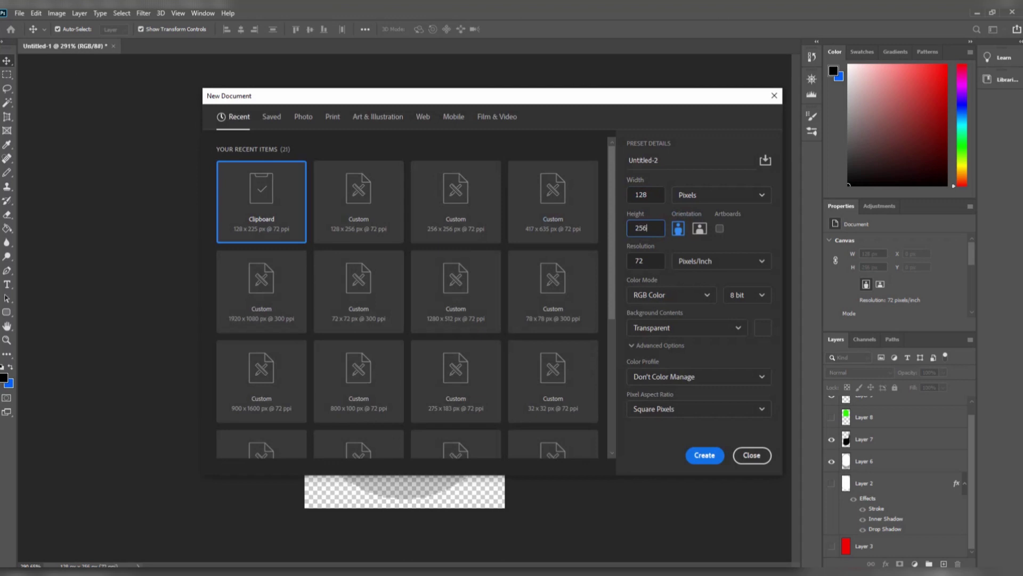
pyautogui.click(682, 328)
pyautogui.click(683, 330)
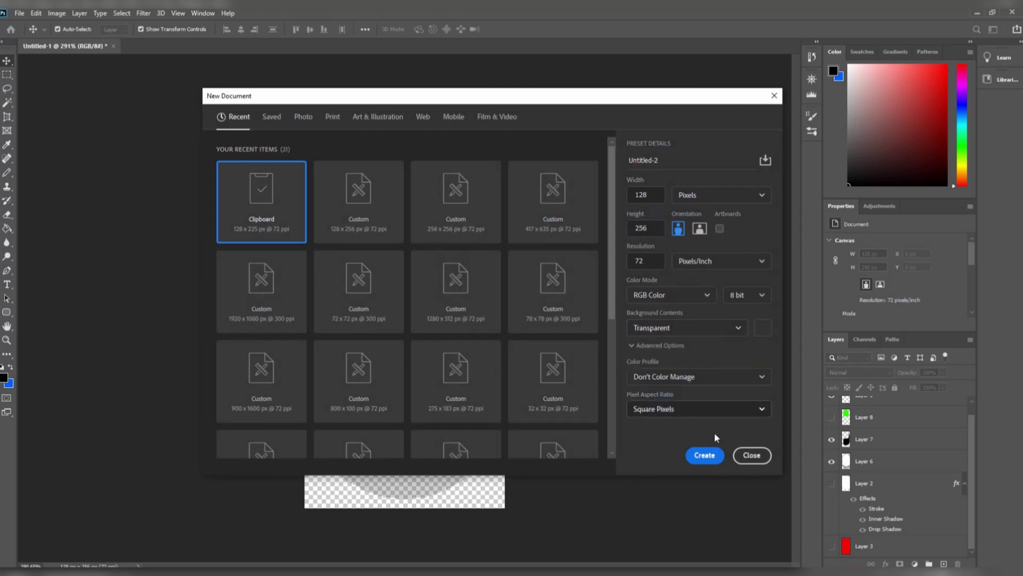
pyautogui.click(714, 456)
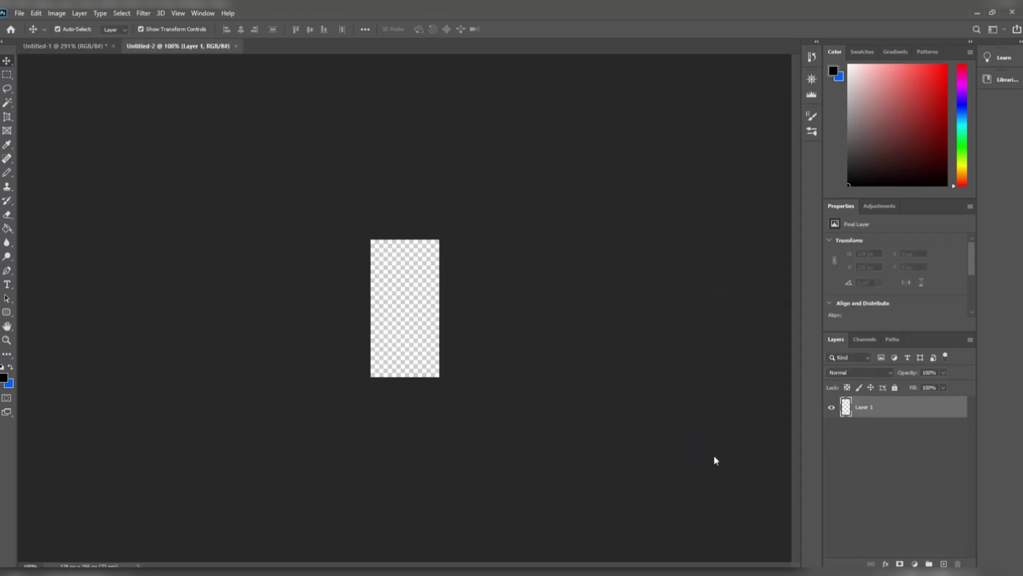
# Fill the whole of Layer 1 with bright red using the Paint Bucket tool
pyautogui.scroll(5, 369, 381)
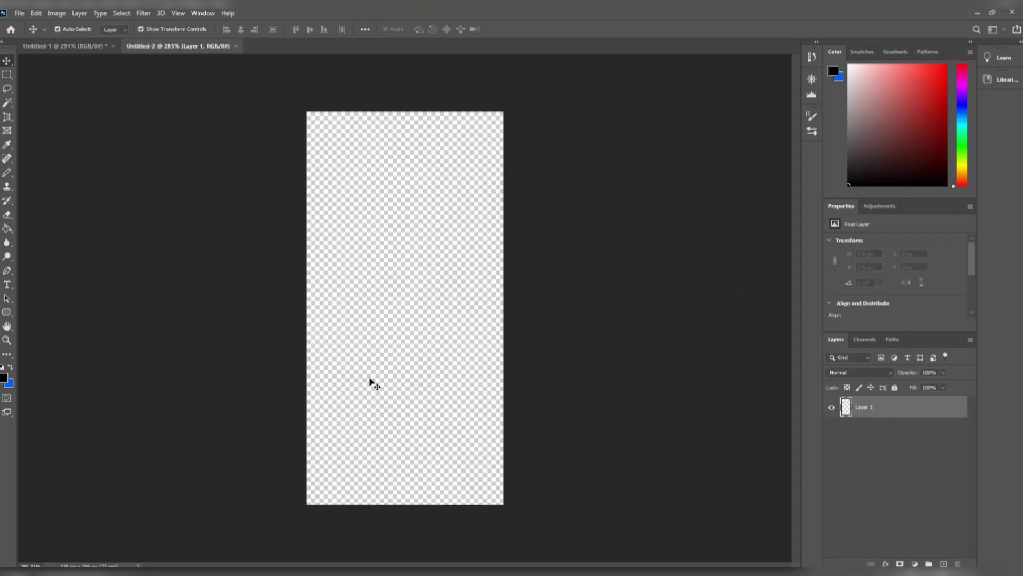
pyautogui.click(8, 230)
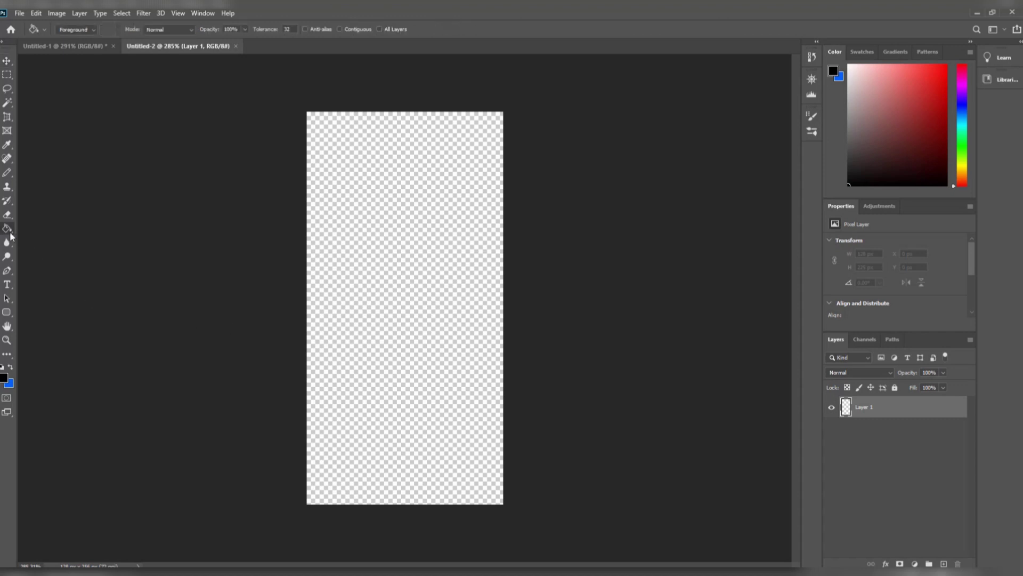
pyautogui.rightClick(9, 231)
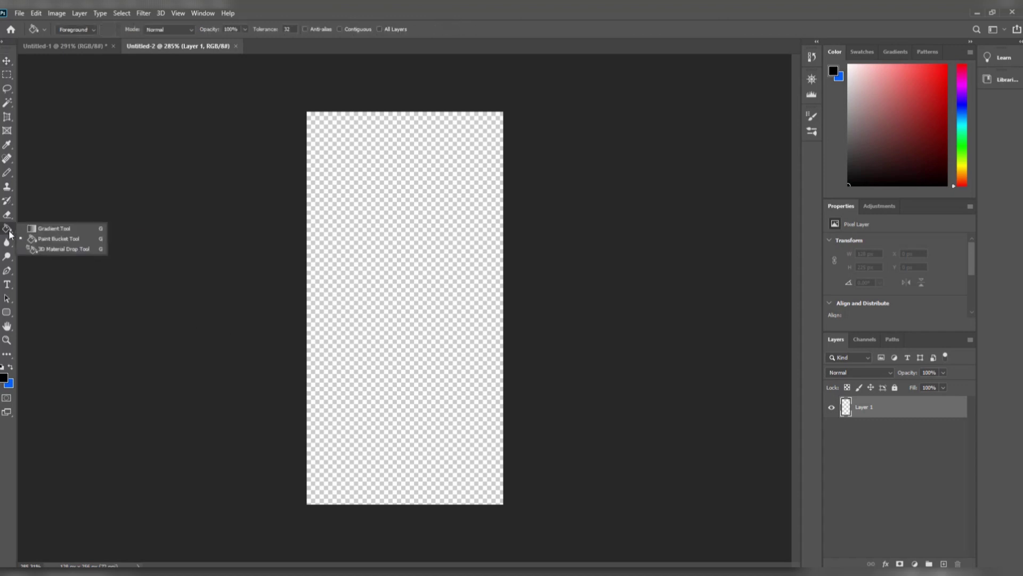
pyautogui.click(46, 240)
pyautogui.click(946, 65)
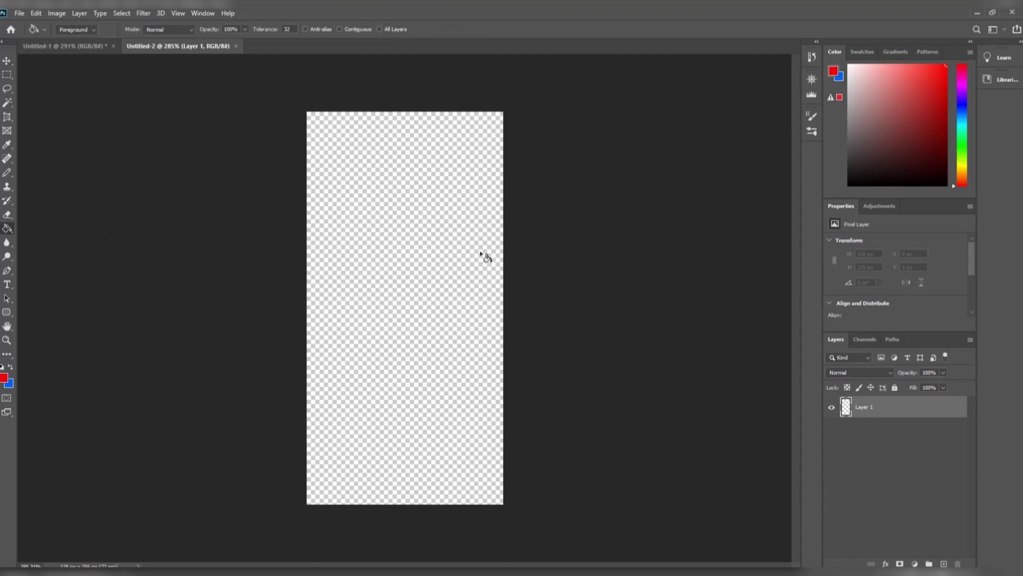
pyautogui.click(430, 291)
# Add a new layer and create a 128 × 225 px rounded rectangle with 500 px radii from the canvas's upper-left corner
pyautogui.click(944, 563)
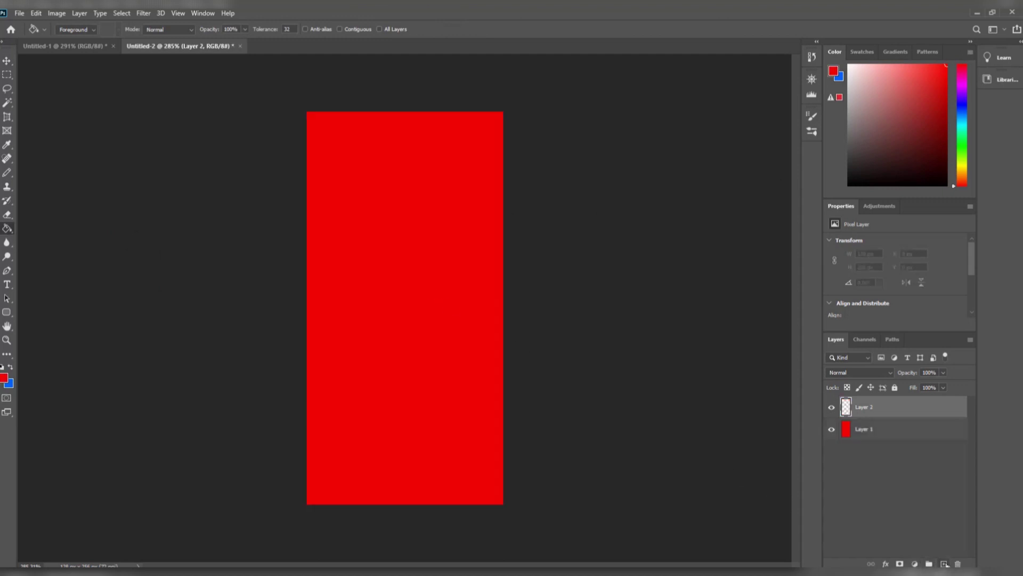
pyautogui.press('m')
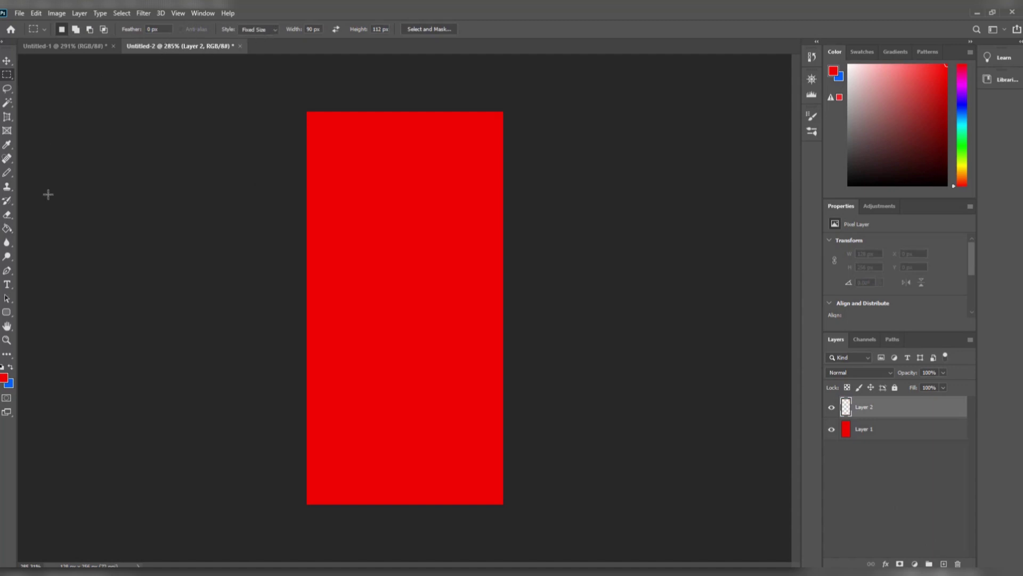
pyautogui.press('u')
pyautogui.rightClick(7, 312)
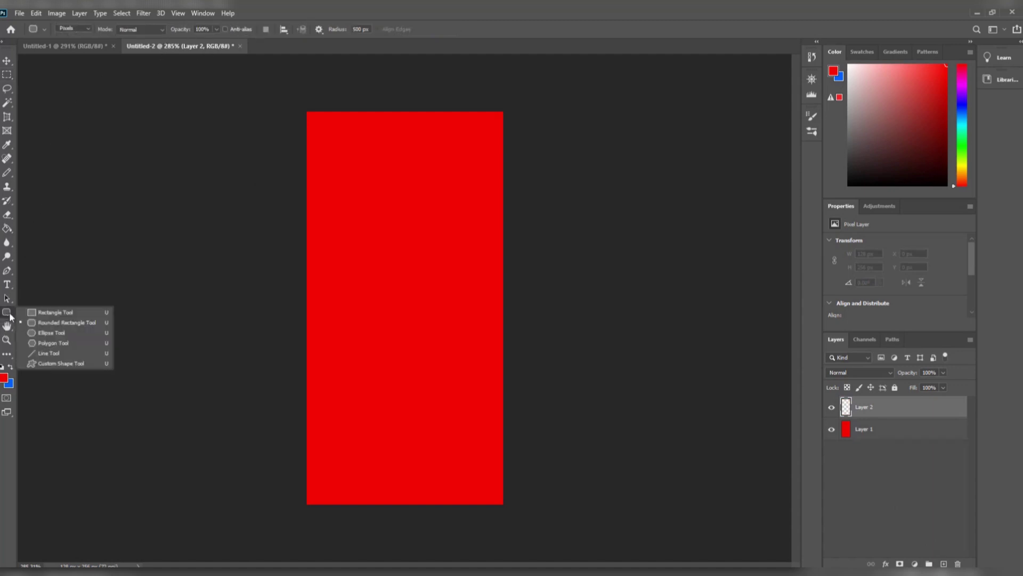
pyautogui.click(43, 322)
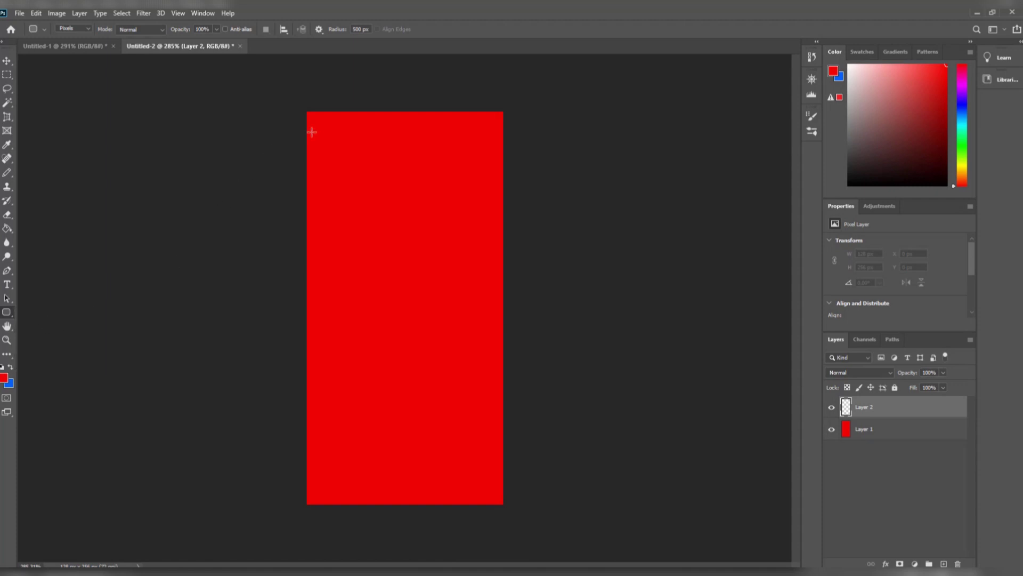
pyautogui.scroll(5, 312, 132)
pyautogui.scroll(3, 314, 132)
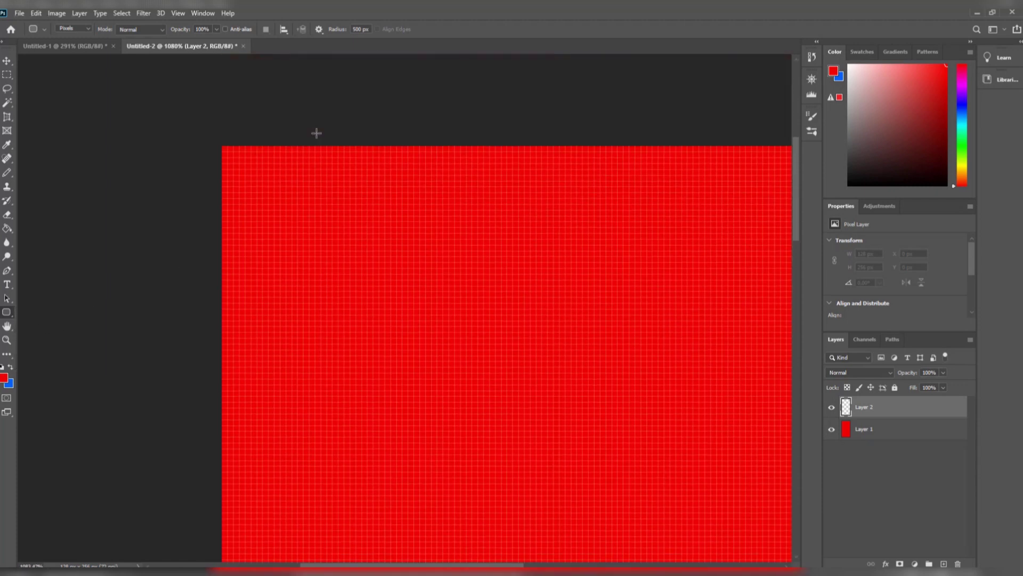
pyautogui.scroll(4, 224, 146)
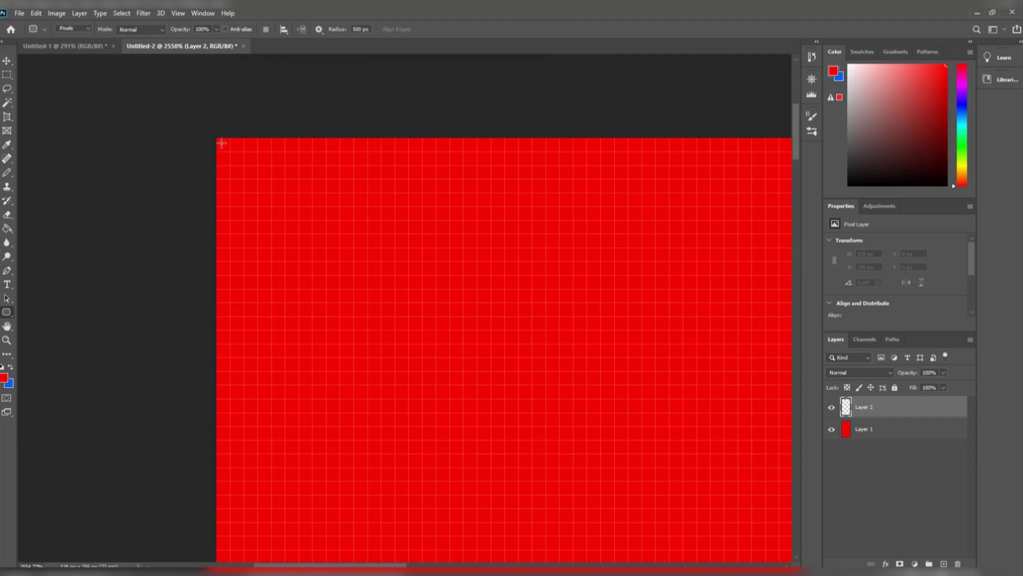
pyautogui.click(217, 138)
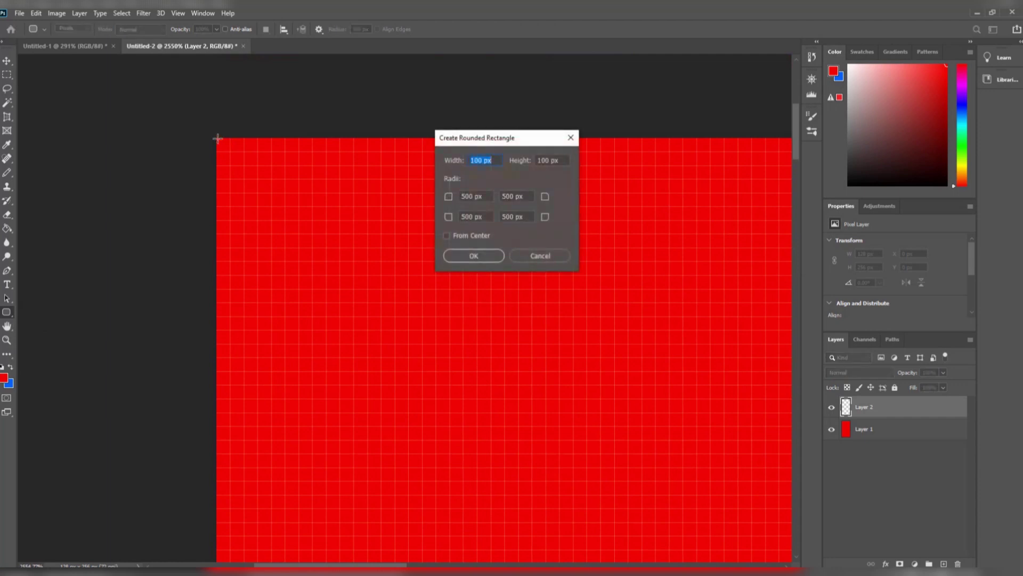
pyautogui.write('128')
pyautogui.press('Tab')
pyautogui.write('22')
pyautogui.click(474, 256)
# Reset the foreground and background colours to their defaults and fill the rounded rectangle with black
pyautogui.scroll(-5, 459, 261)
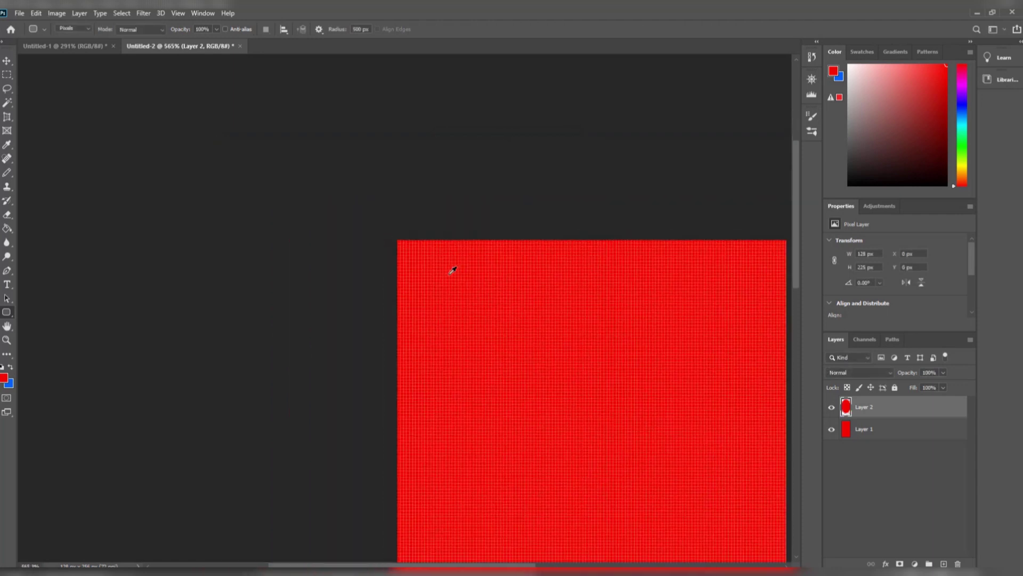
pyautogui.scroll(-2, 452, 271)
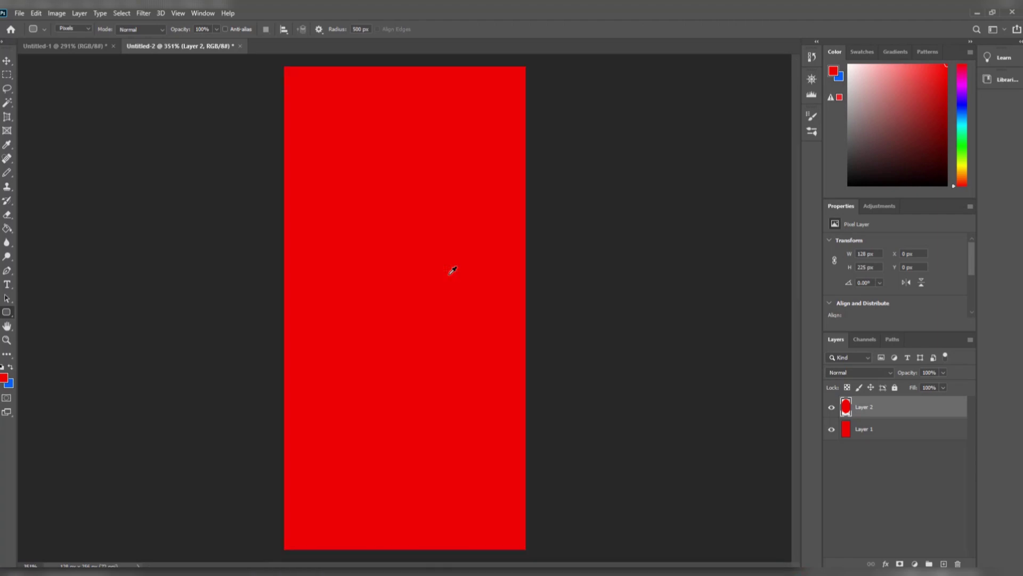
pyautogui.press('g')
pyautogui.press('d')
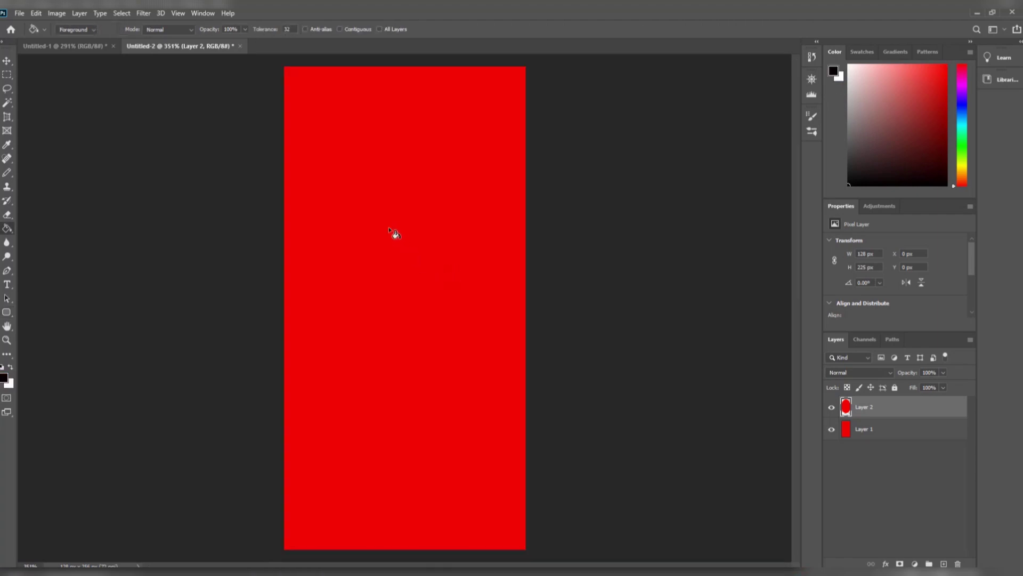
pyautogui.click(400, 264)
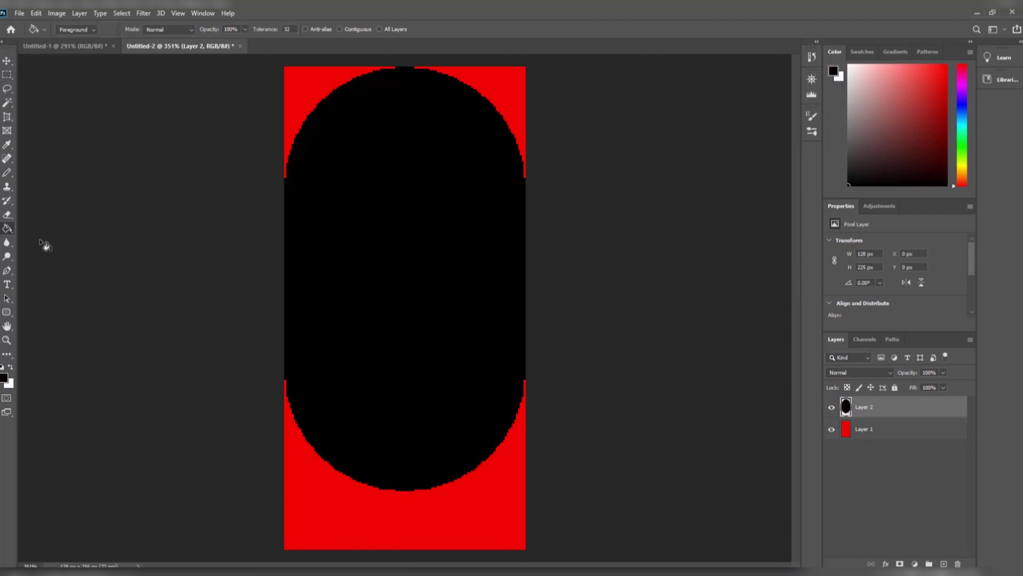
# Swap the foreground and background colours and refill the rounded rectangle with white using the Paint Bucket tool
pyautogui.rightClick(10, 231)
pyautogui.click(42, 241)
pyautogui.press('x')
pyautogui.click(361, 258)
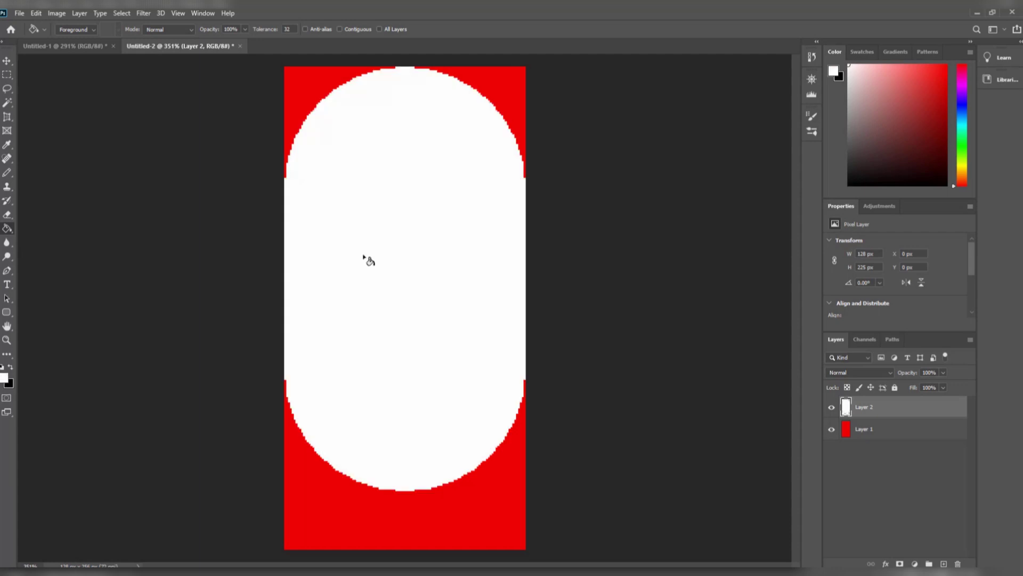
# Give Layer 2 a black 2 px stroke positioned inside at 100% opacity
pyautogui.doubleClick(897, 414)
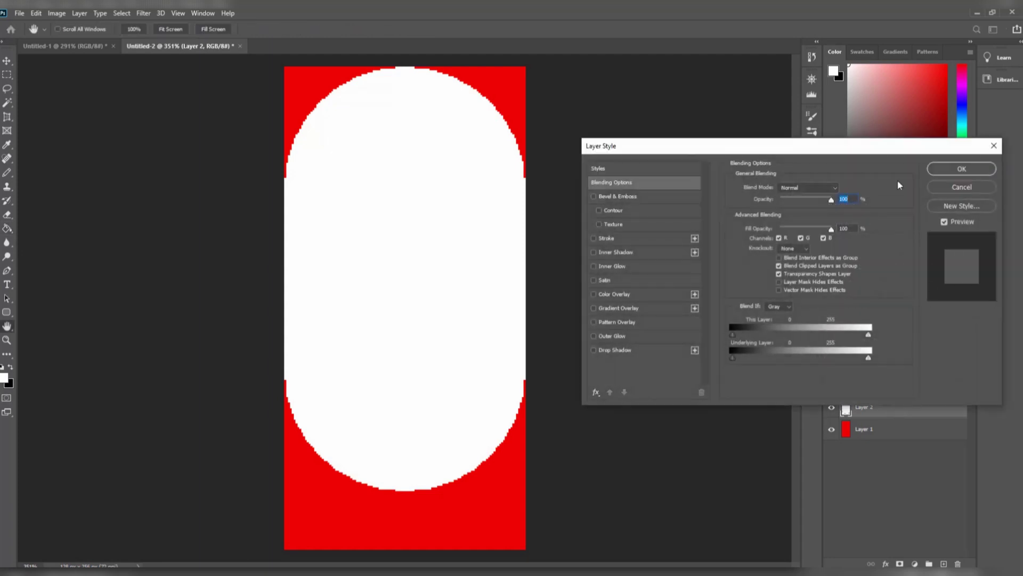
pyautogui.moveTo(839, 150); pyautogui.dragTo(623, 108)
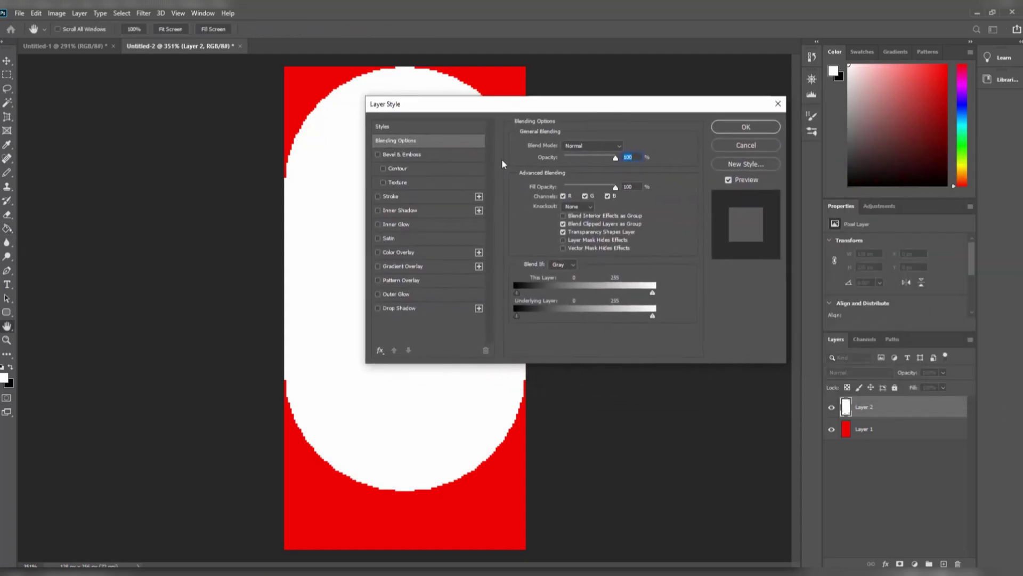
pyautogui.click(391, 196)
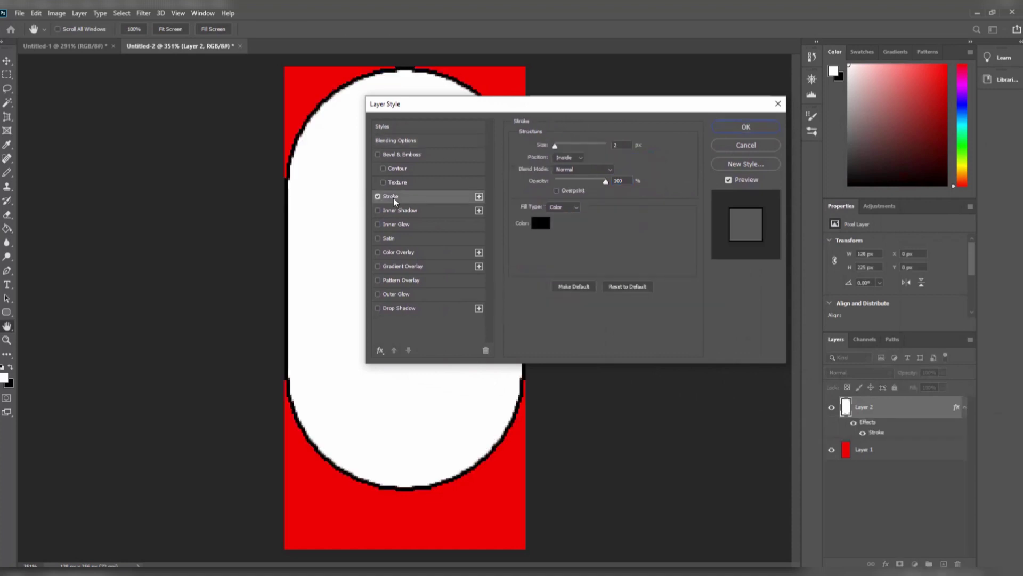
pyautogui.click(619, 145)
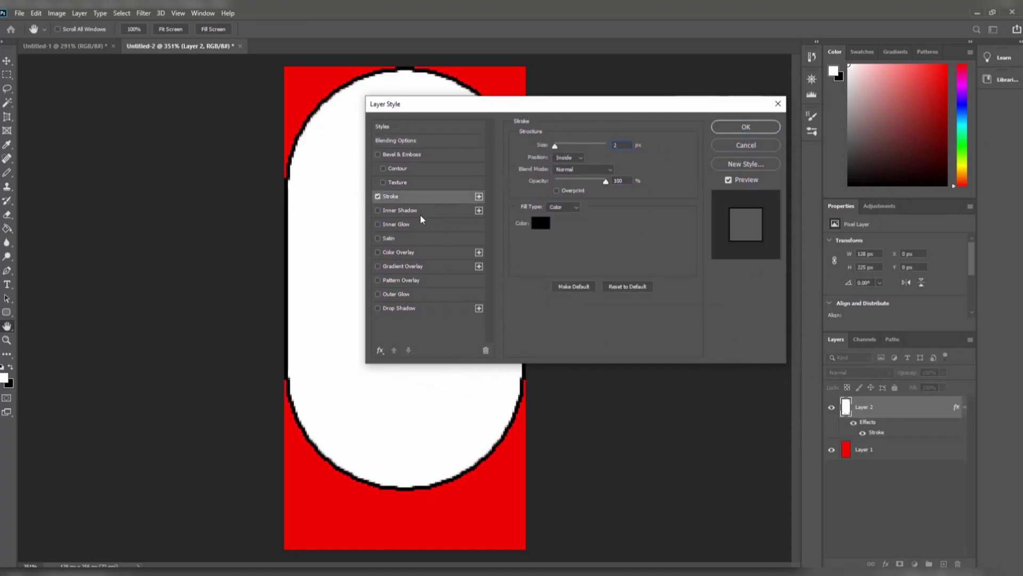
# Add a -90° inner shadow with 25 px distance and a 90° drop shadow with 25 px distance to Layer 2, both at 35% opacity
pyautogui.click(399, 211)
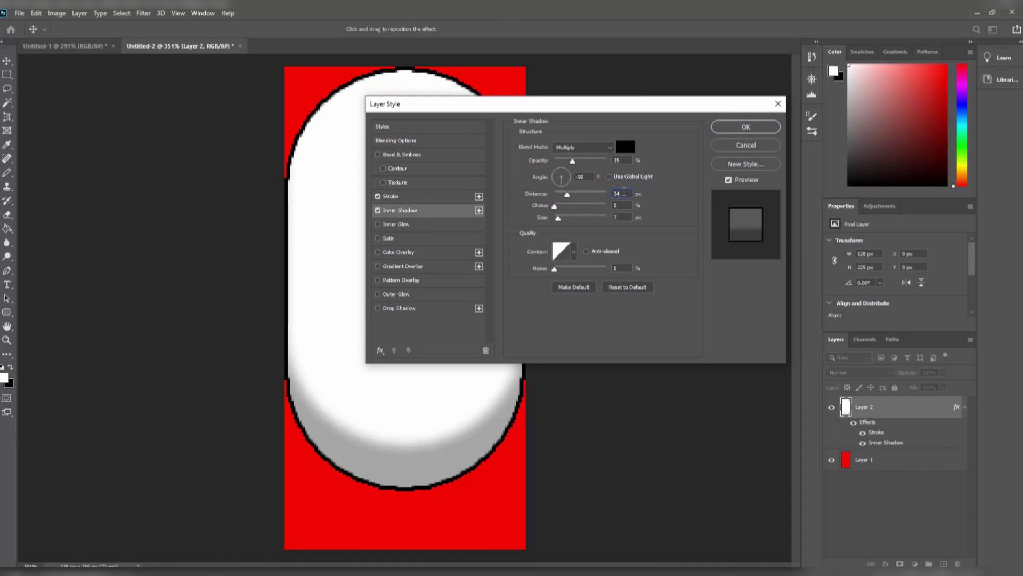
pyautogui.press('Up')
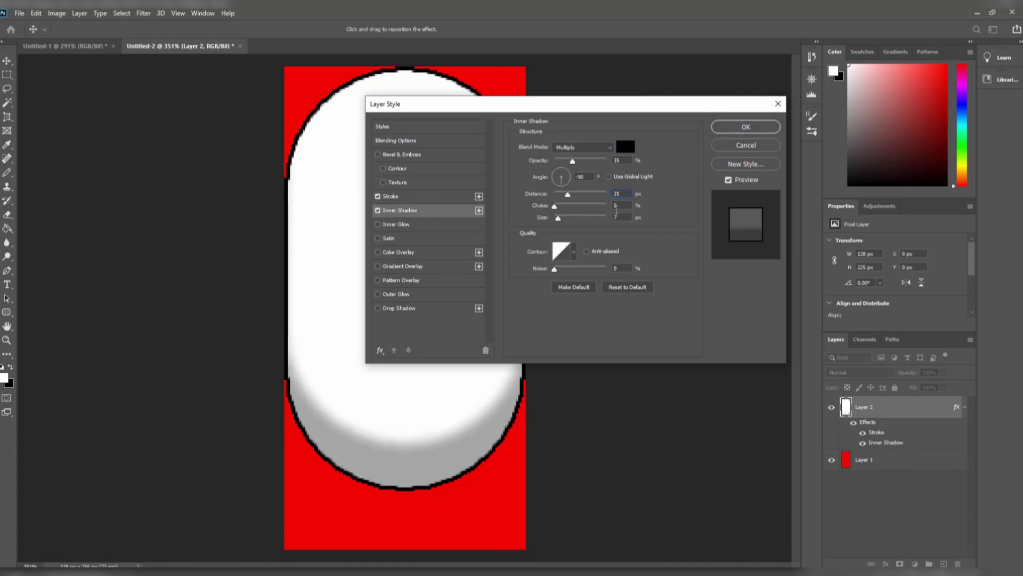
pyautogui.click(429, 310)
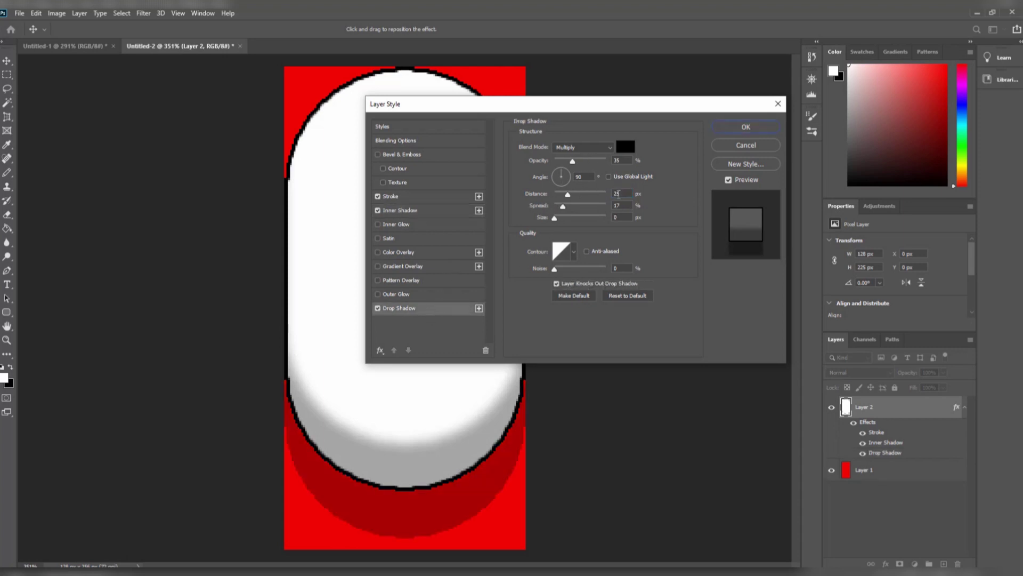
pyautogui.click(740, 130)
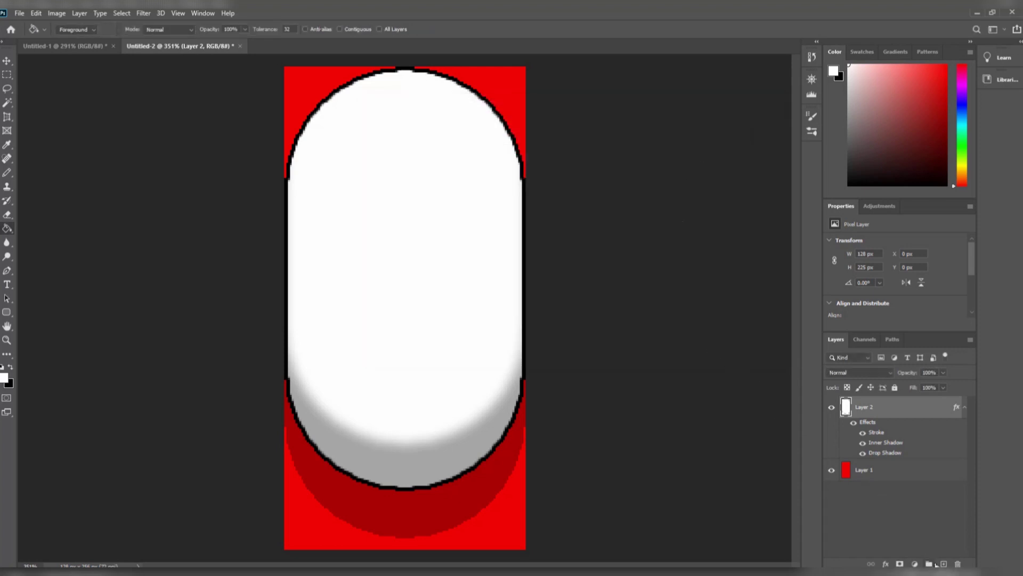
# Add a new layer and place a fixed-size 90 × 112 px rectangular selection over the pill's lower half at X 19 px, Y 113 px
pyautogui.click(944, 563)
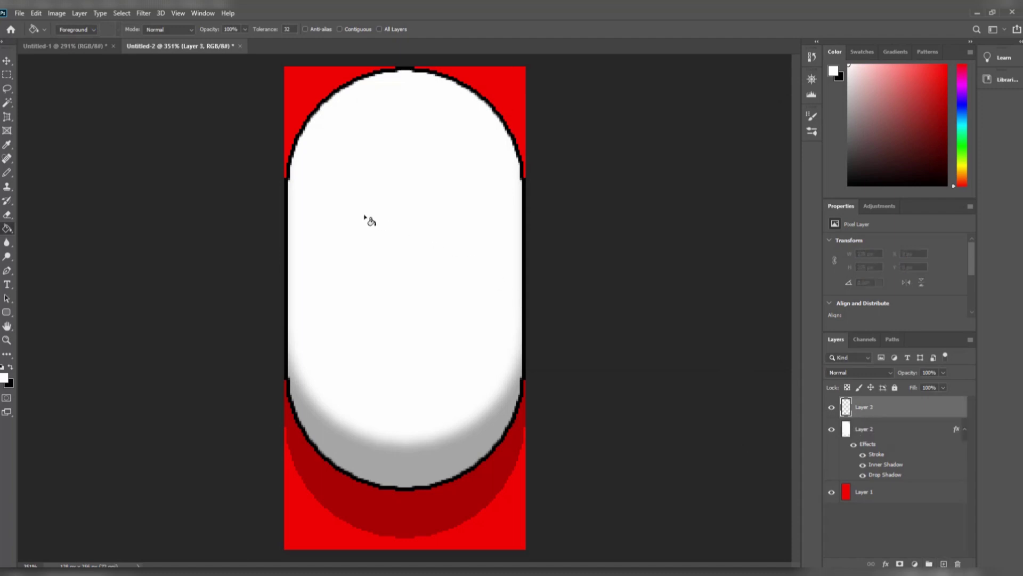
pyautogui.click(7, 74)
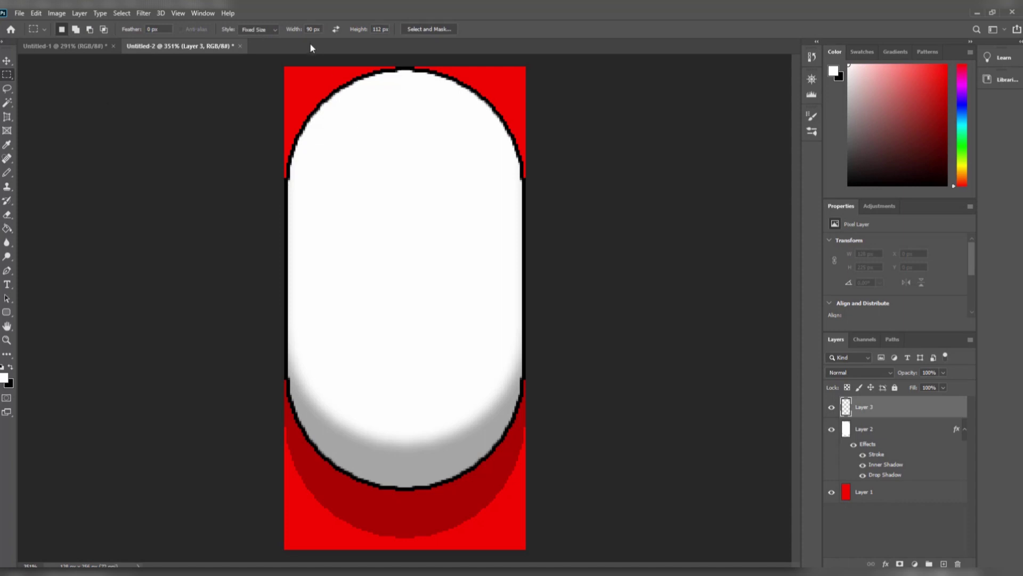
pyautogui.click(384, 209)
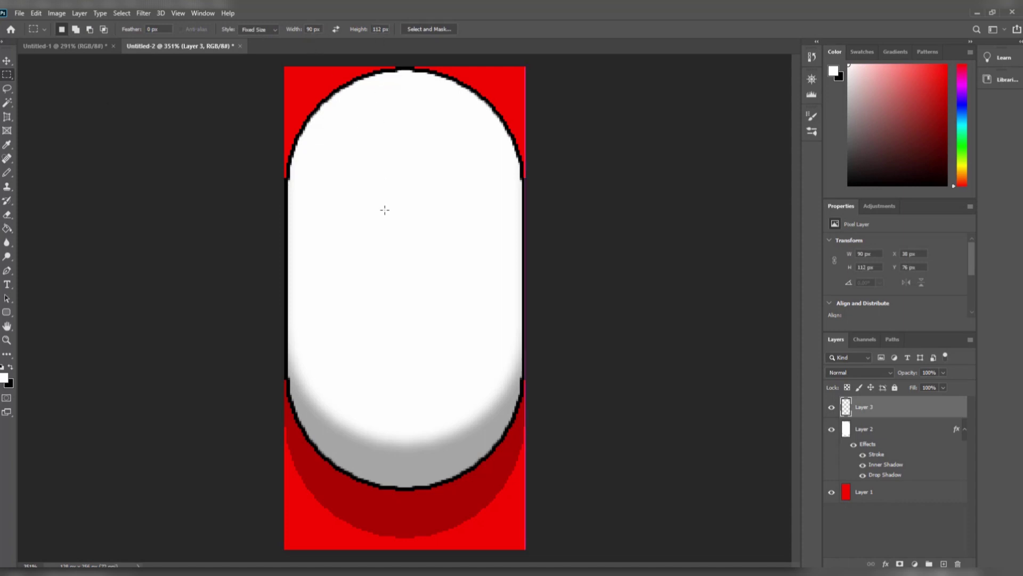
pyautogui.moveTo(420, 264); pyautogui.dragTo(386, 131)
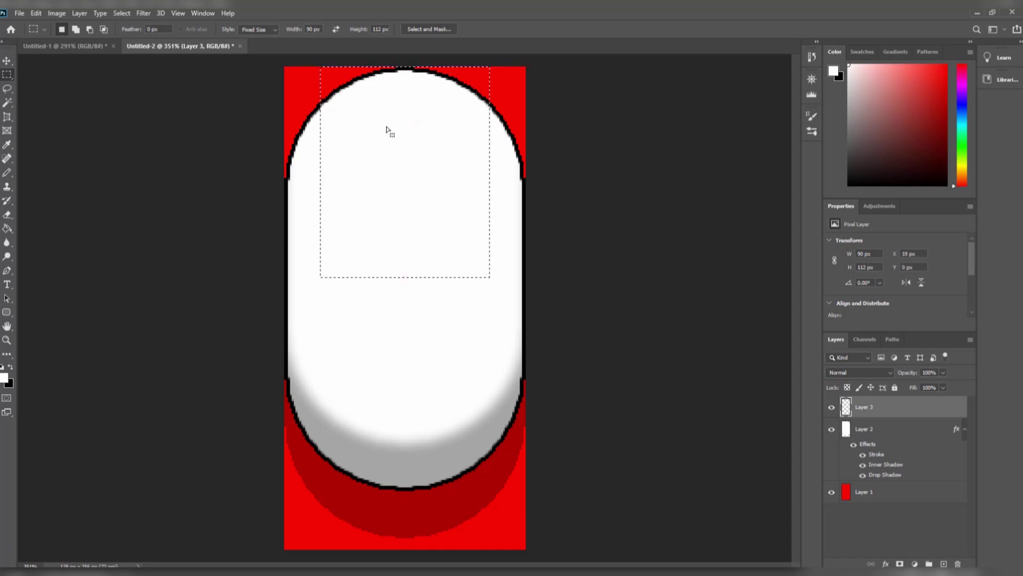
pyautogui.moveTo(388, 131); pyautogui.dragTo(389, 344)
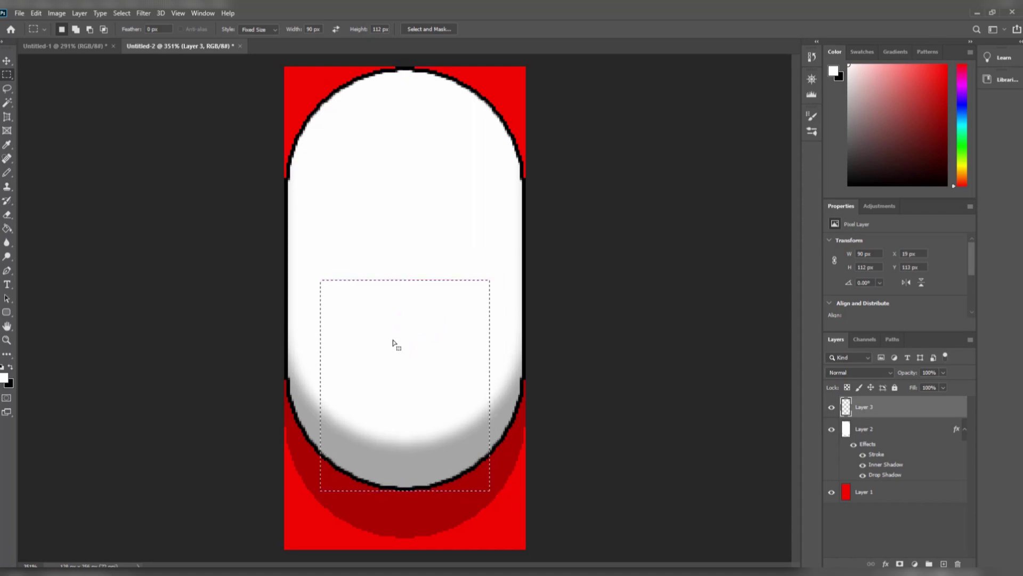
# Try to subtract the areas outside the pill from the rectangular selection using the Magic Wand on Layer 2
pyautogui.keyDown('alt'); pyautogui.scroll(3, 396, 388); pyautogui.keyUp('alt')
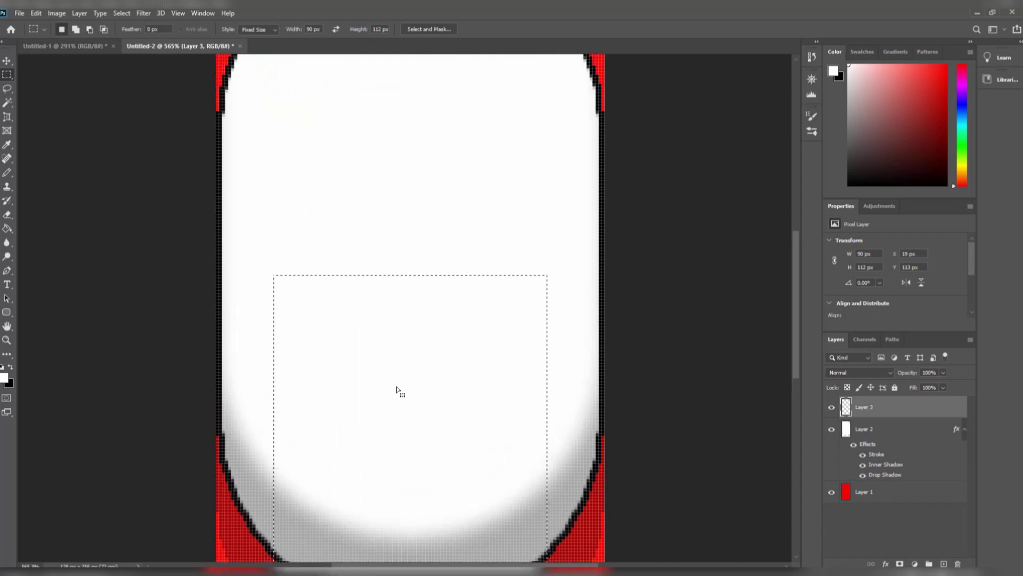
pyautogui.scroll(-2, 396, 391)
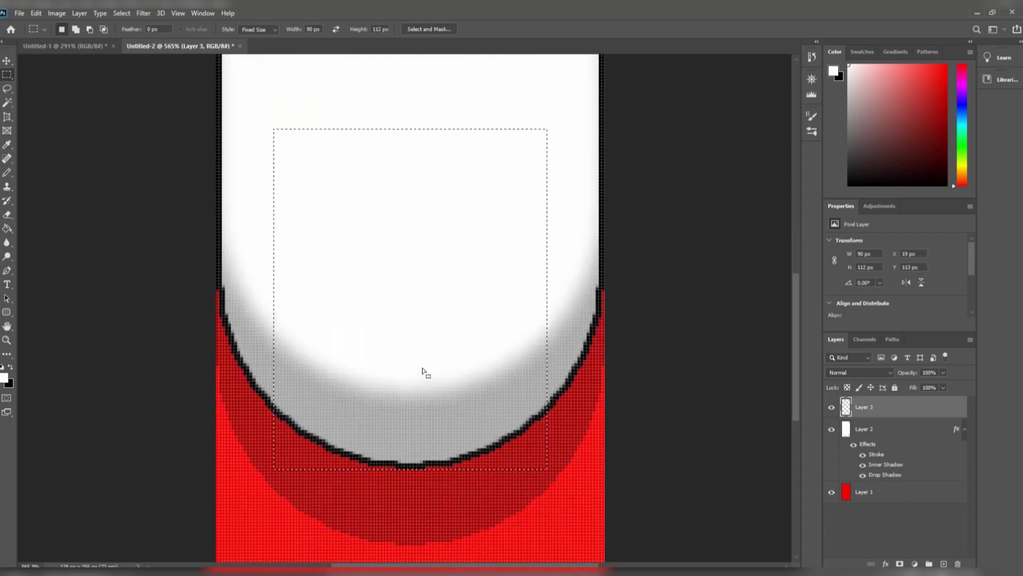
pyautogui.click(910, 434)
pyautogui.press('w')
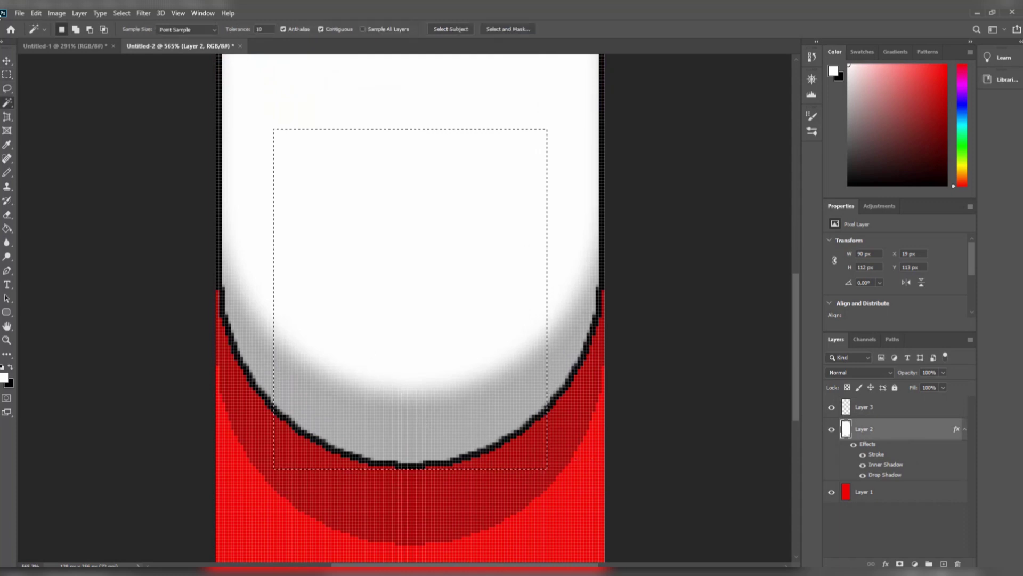
pyautogui.press('alt')
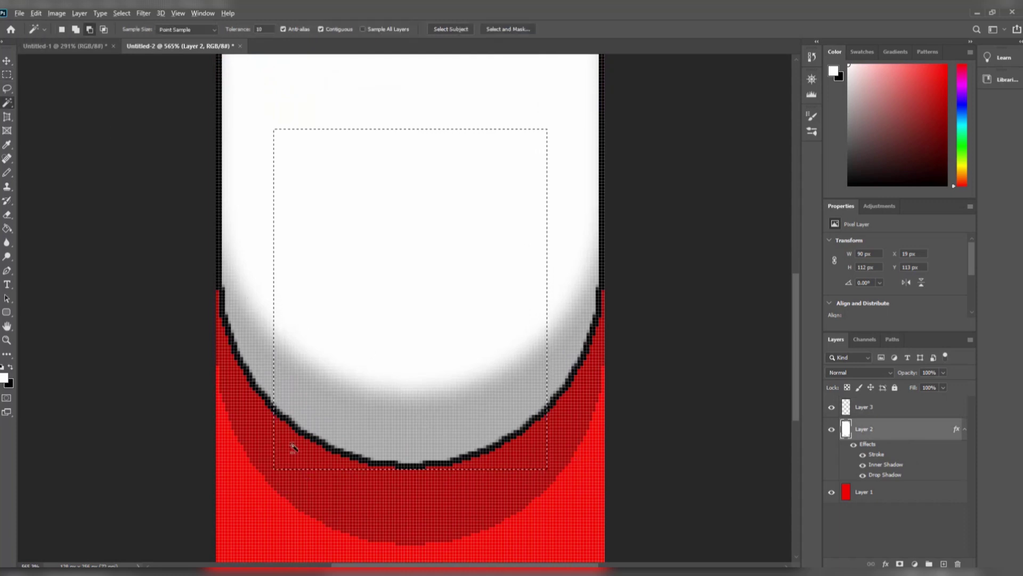
pyautogui.keyDown('alt'); pyautogui.click(293, 447); pyautogui.keyUp('alt')
pyautogui.press('alt')
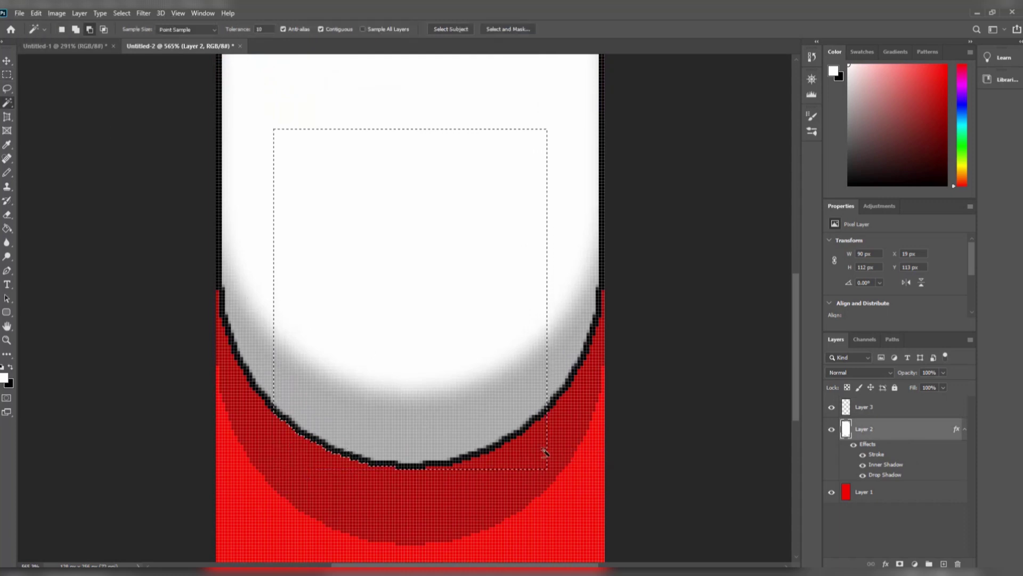
pyautogui.keyDown('alt'); pyautogui.click(523, 434); pyautogui.keyUp('alt')
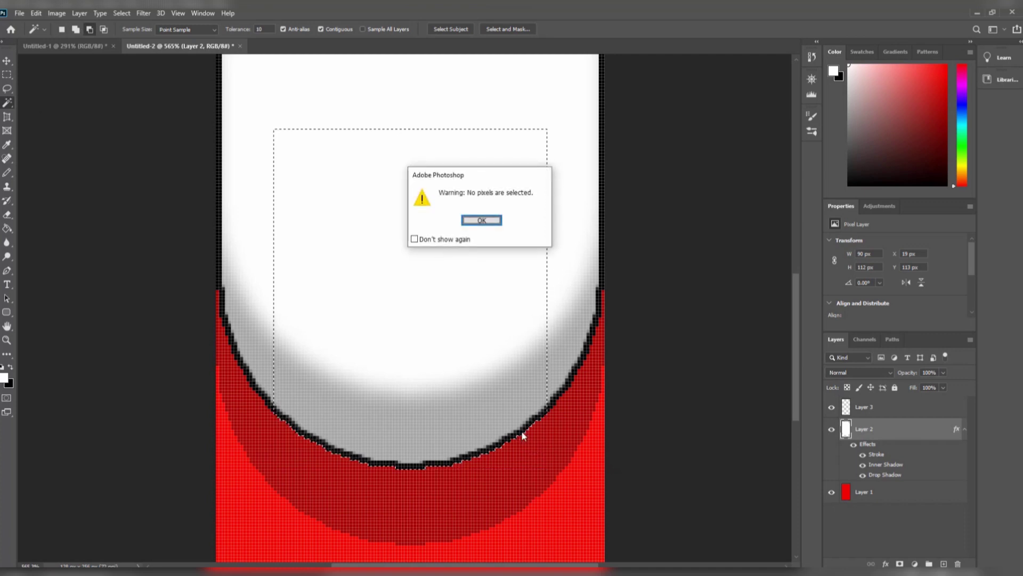
pyautogui.click(486, 220)
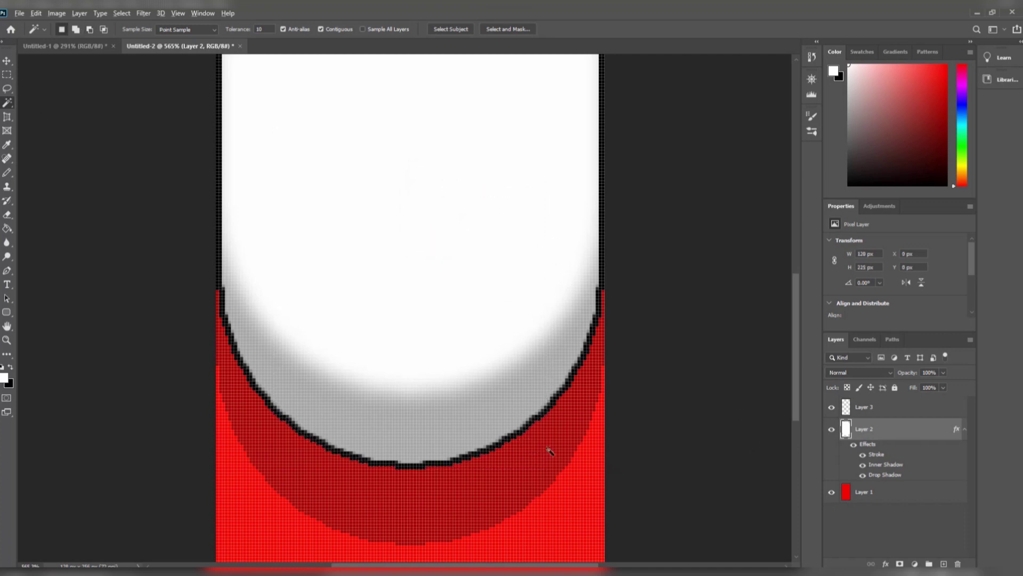
pyautogui.hotkey('ctrl', 'z')
pyautogui.hotkey('ctrl', 'd')
# Add a new layer above Layer 2 and merge the two so the pill's effects are baked into its pixels
pyautogui.click(944, 563)
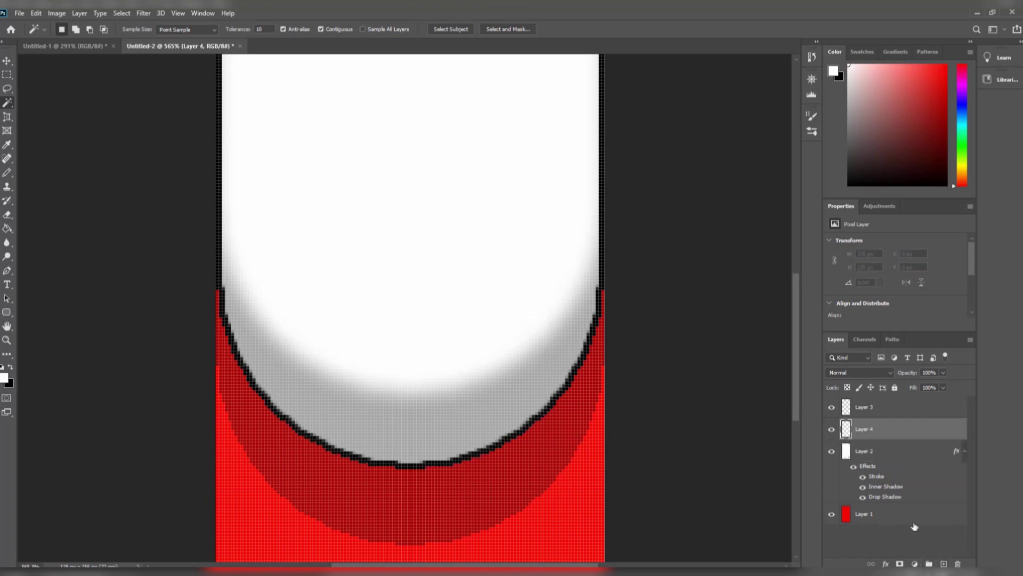
pyautogui.keyDown('shift'); pyautogui.click(893, 451); pyautogui.keyUp('shift')
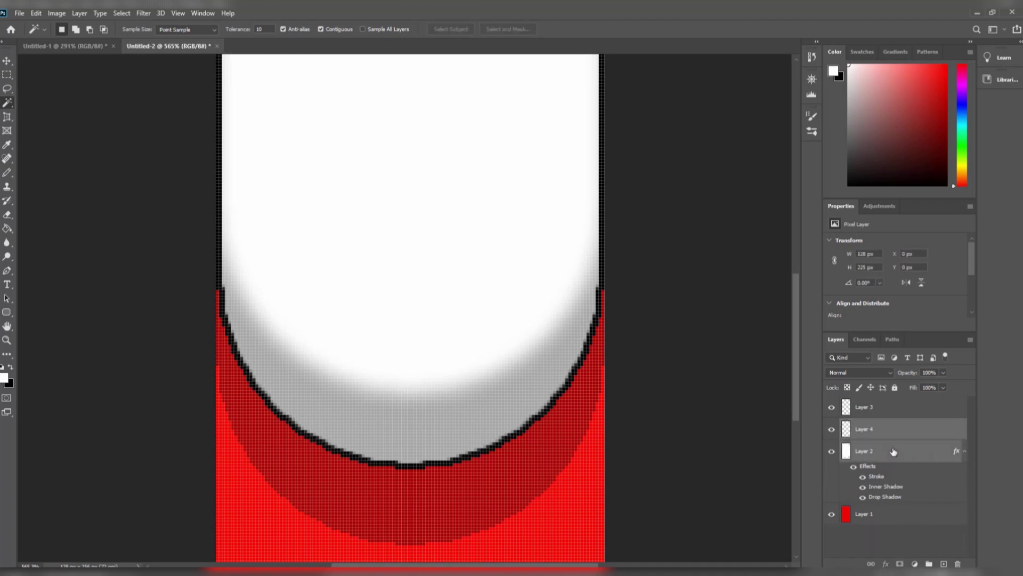
pyautogui.rightClick(897, 452)
pyautogui.click(817, 438)
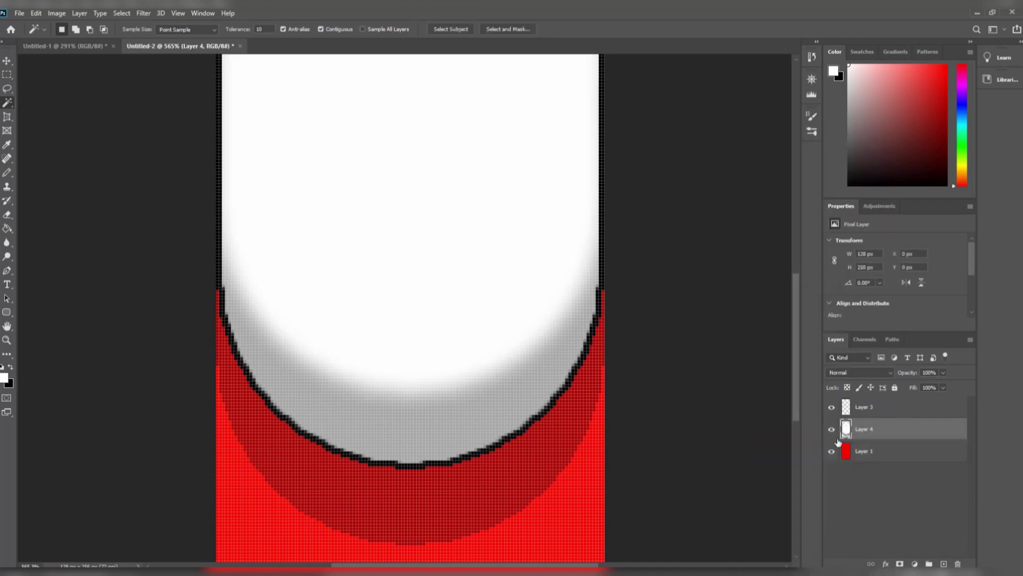
# Place a fixed-size 90 × 112 px rectangular selection over the pill's lower half at X 19 px, Y 113 px
pyautogui.click(893, 410)
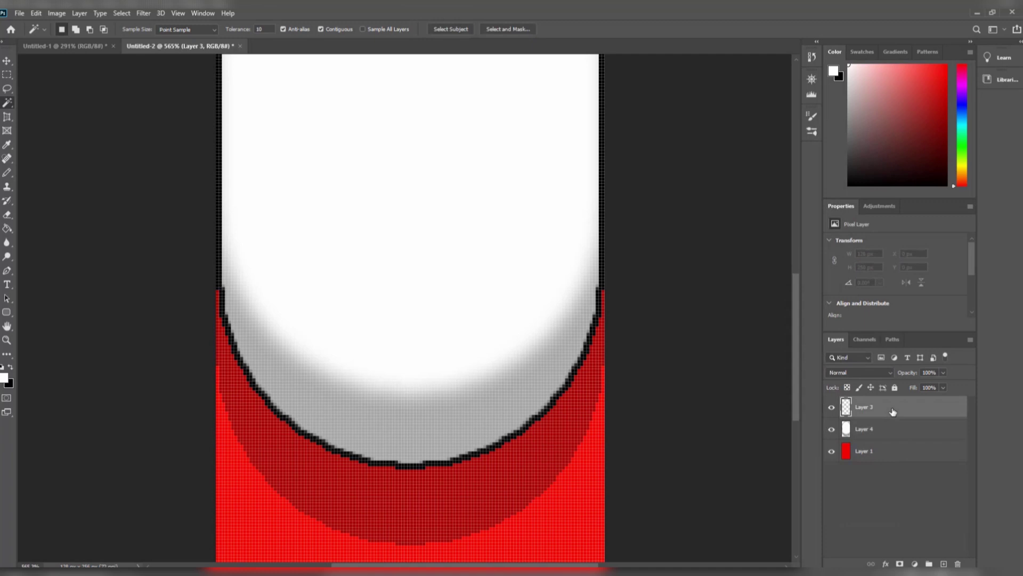
pyautogui.press('m')
pyautogui.click(443, 324)
pyautogui.moveTo(510, 383); pyautogui.dragTo(448, 289)
# Trim the lower selection to the inside of the pill's outline by subtracting with the Magic Wand on Layer 4
pyautogui.press('w')
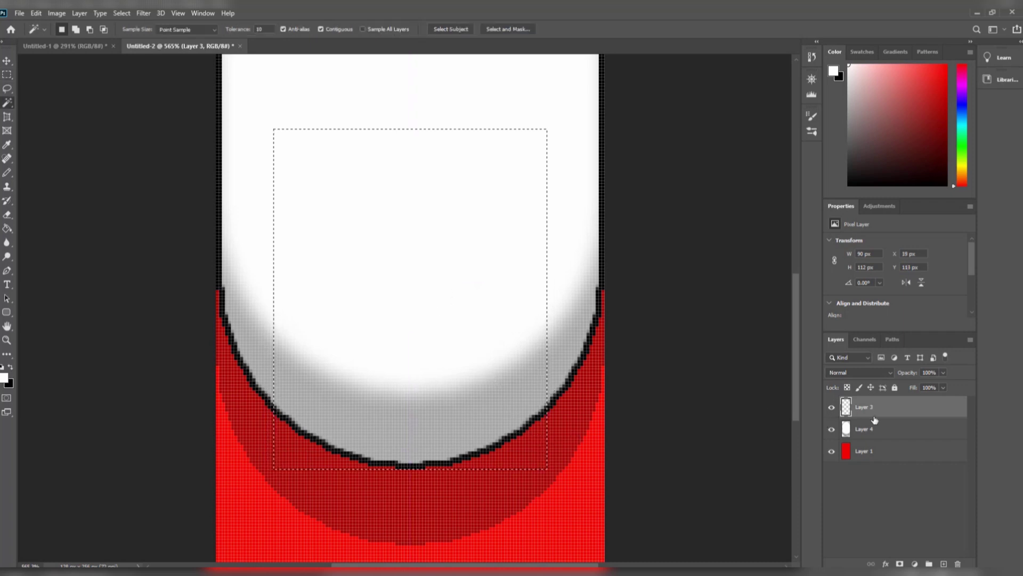
pyautogui.click(886, 428)
pyautogui.press('alt')
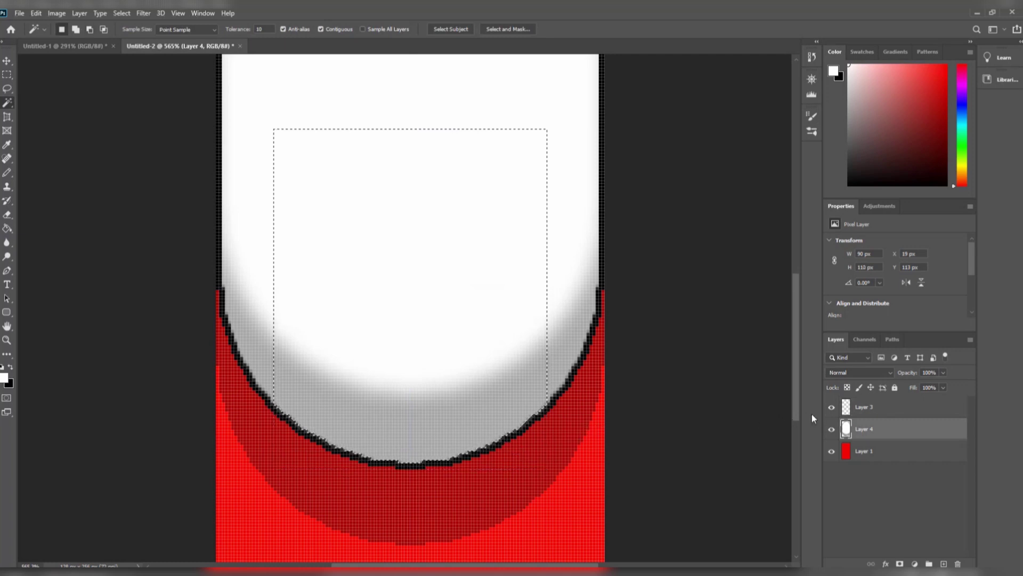
# Fill the trimmed lower selection on Layer 3 with bright cyan using the Paint Bucket tool, and deselect it
pyautogui.click(874, 408)
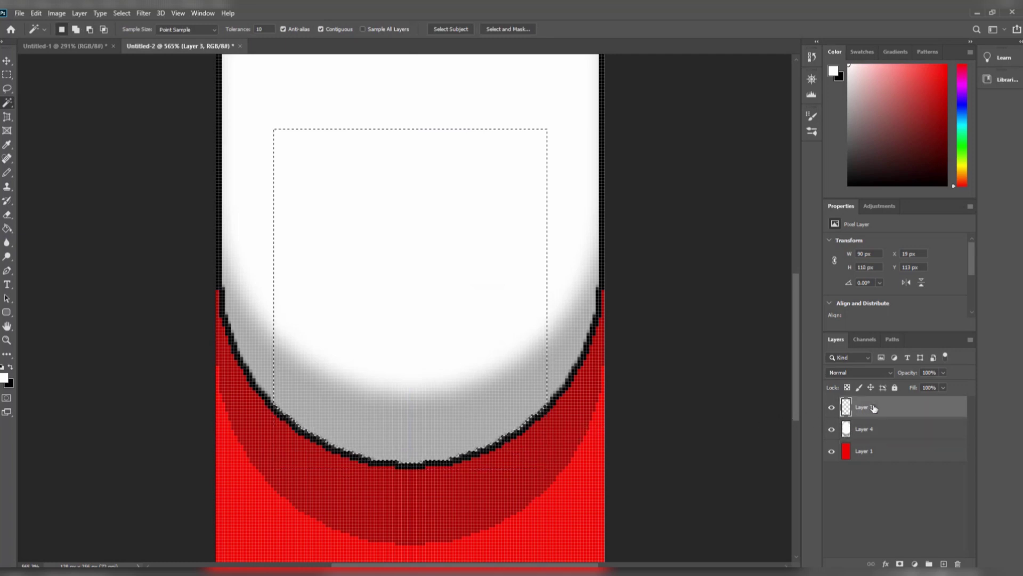
pyautogui.press('g')
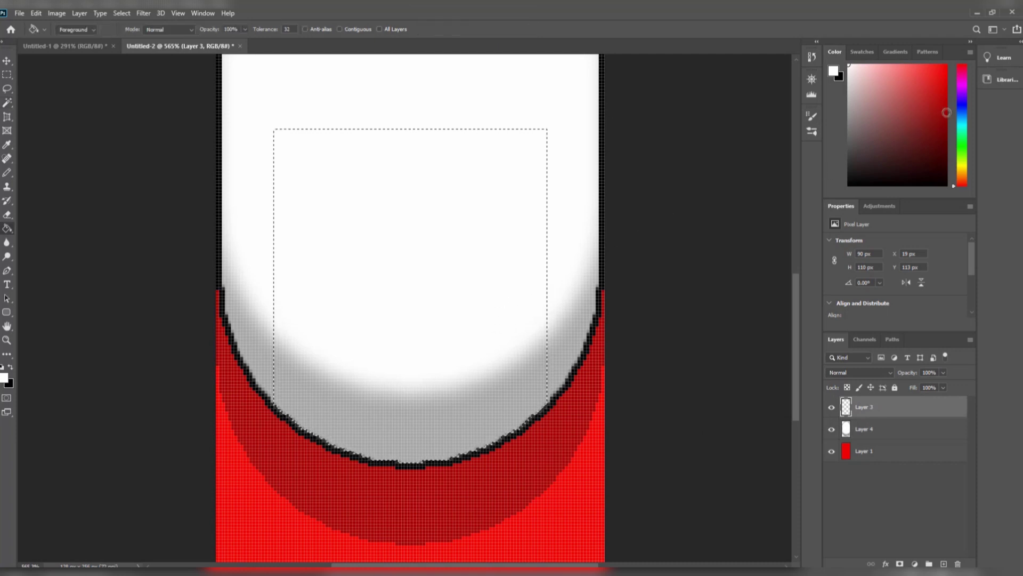
pyautogui.moveTo(962, 160); pyautogui.dragTo(962, 123)
pyautogui.click(948, 64)
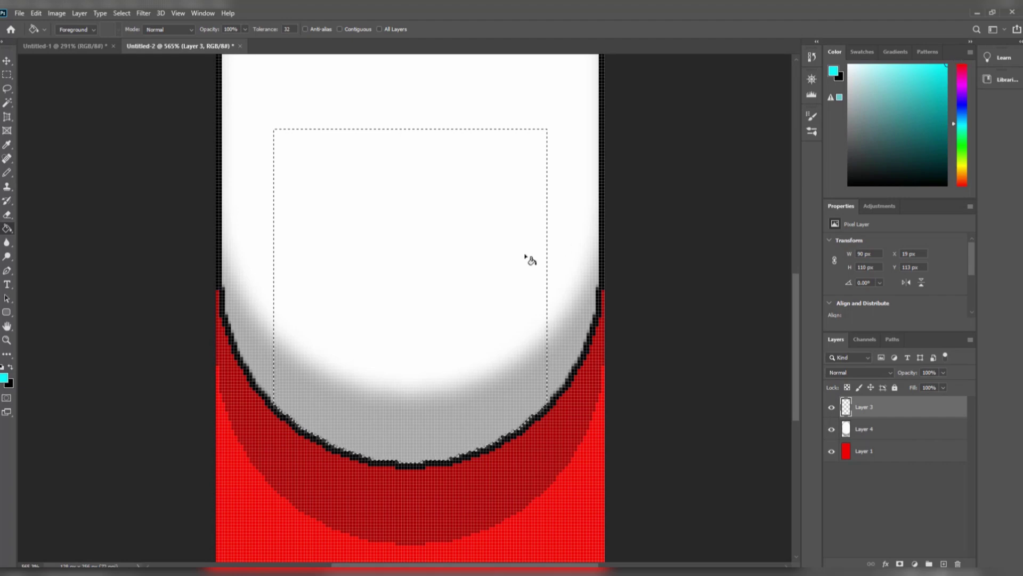
pyautogui.click(455, 278)
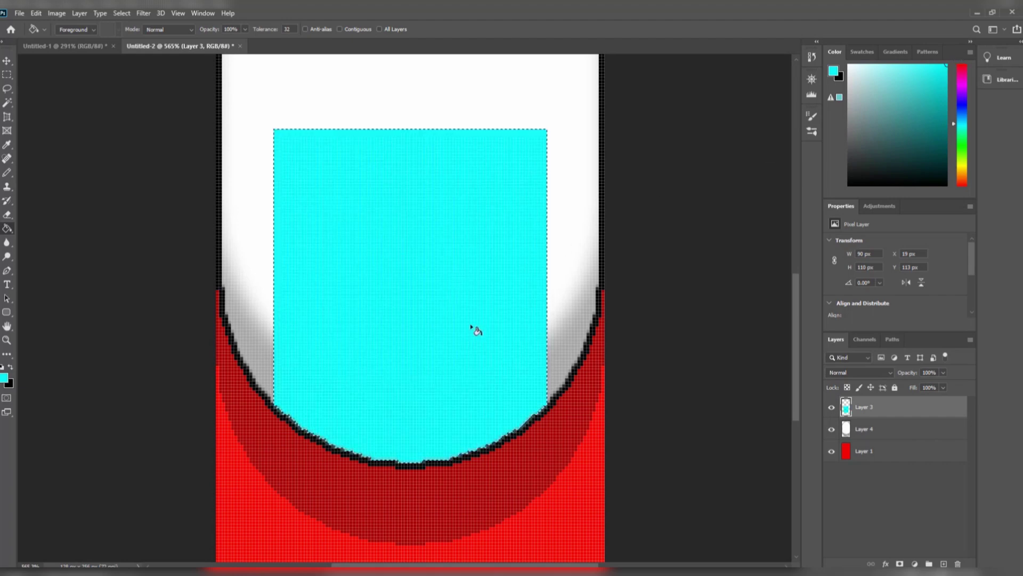
pyautogui.scroll(-3, 476, 331)
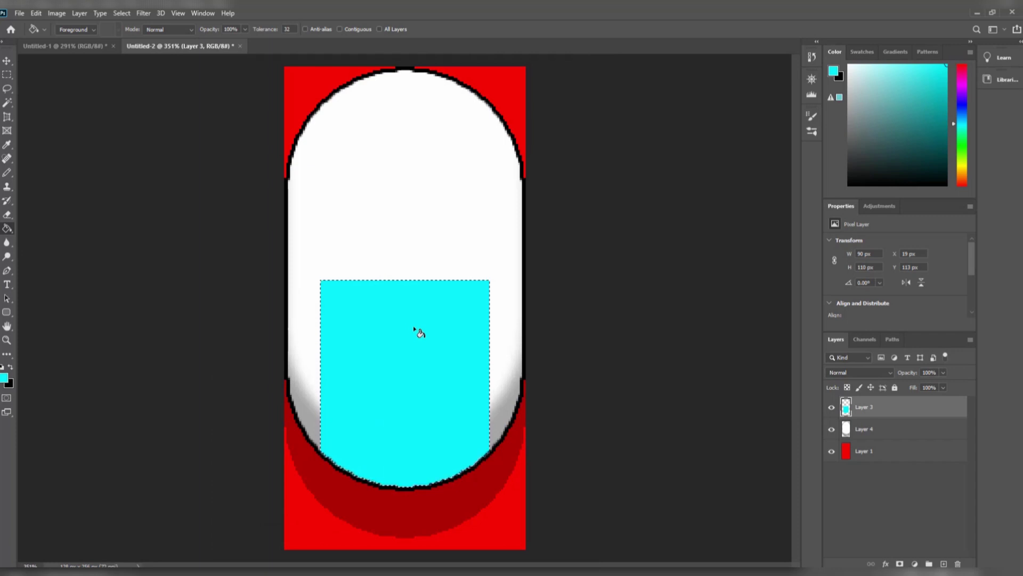
pyautogui.hotkey('ctrl', 'd')
# Place a fixed-size 90 × 112 px selection over the pill's upper half at X 19 px, Y 1 px, directly above the cyan area
pyautogui.press('m')
pyautogui.moveTo(400, 219); pyautogui.dragTo(399, 108)
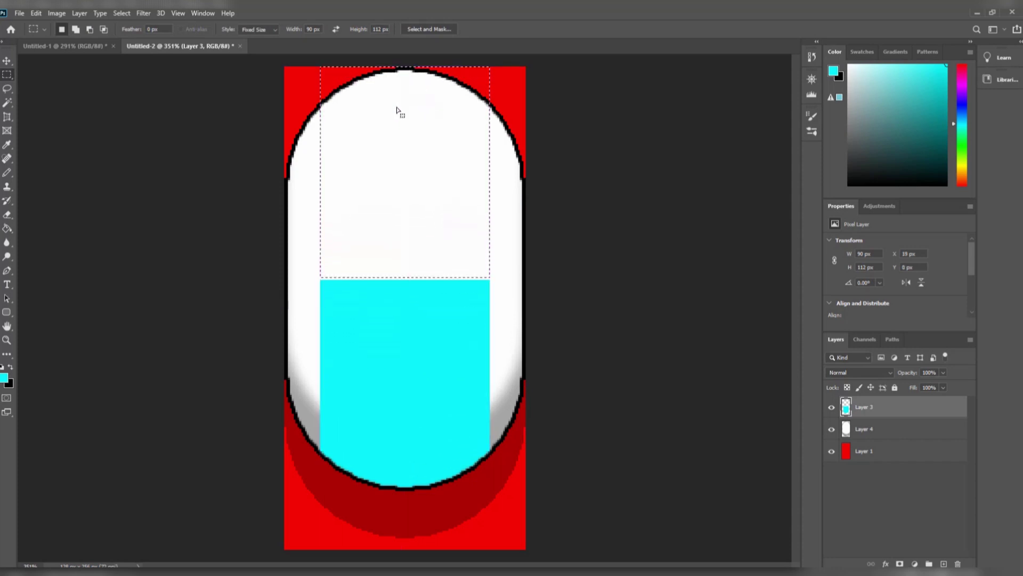
pyautogui.scroll(2, 396, 167)
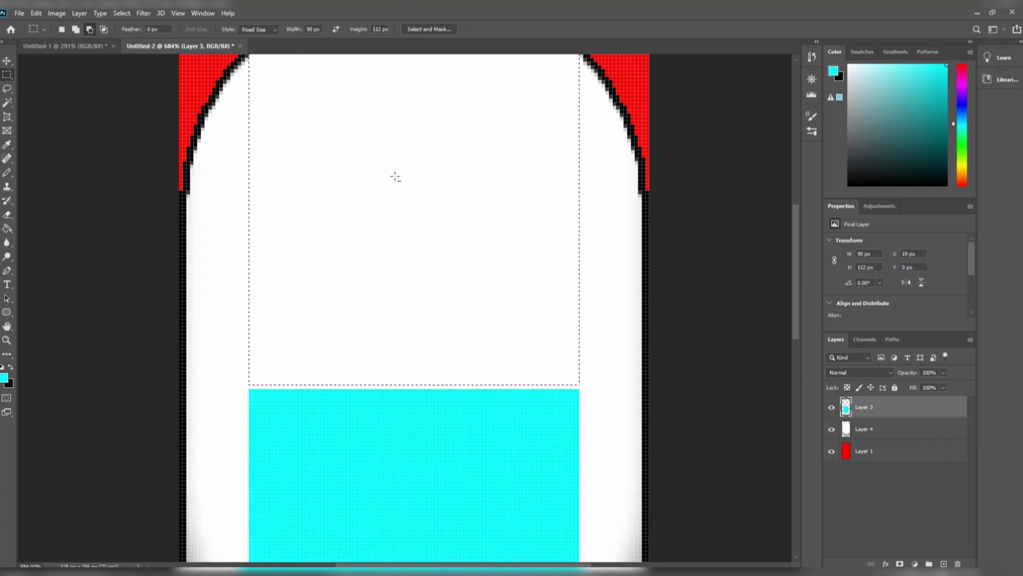
pyautogui.scroll(5, 399, 183)
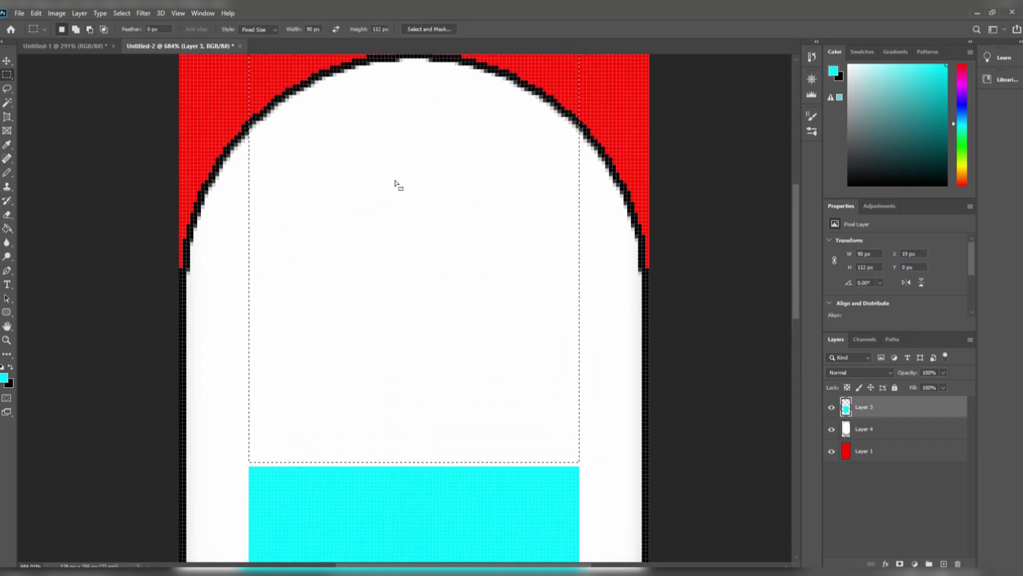
pyautogui.moveTo(401, 209); pyautogui.dragTo(404, 217)
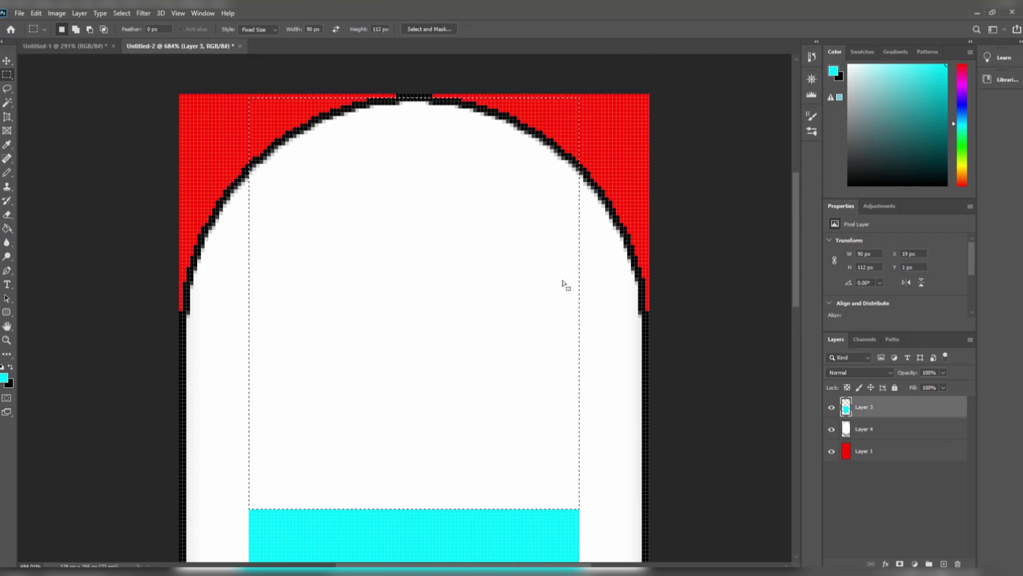
# Subtract the pill's outline and the area outside it from the upper selection using the Magic Wand on Layer 4
pyautogui.click(899, 432)
pyautogui.press('w')
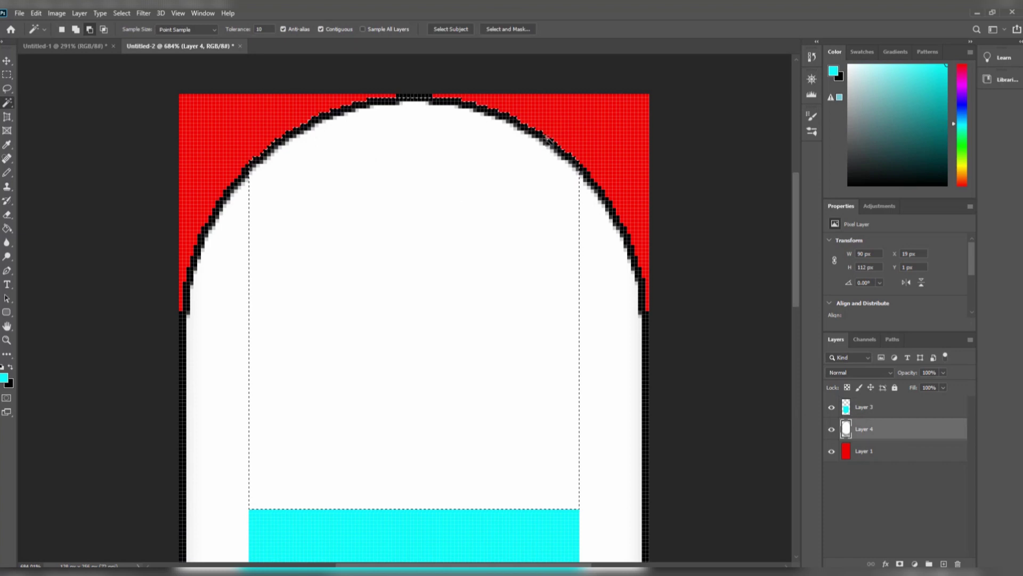
pyautogui.keyDown('alt'); pyautogui.click(548, 141); pyautogui.keyUp('alt')
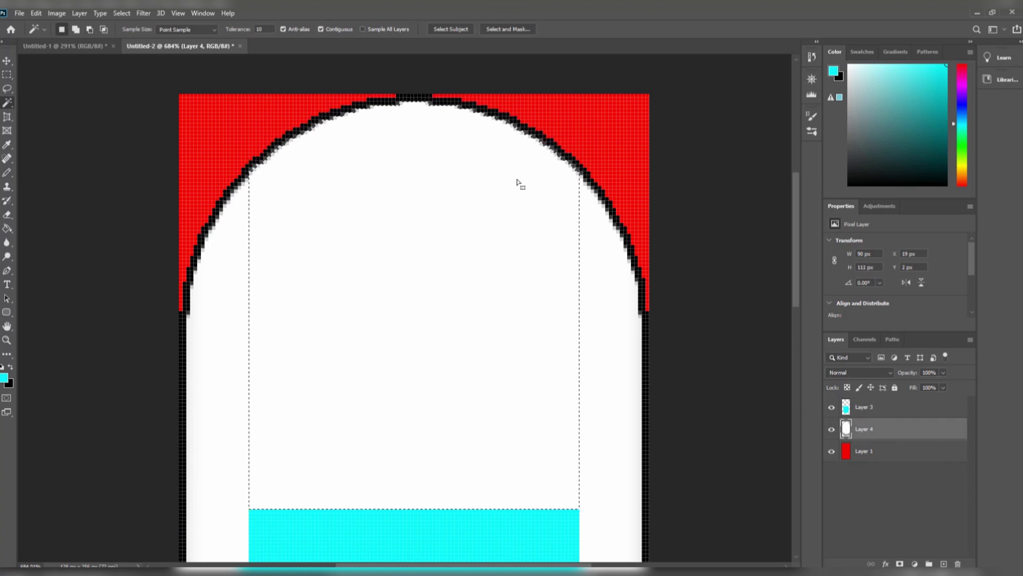
# Switch to the Paint Bucket tool and set the foreground colour to bright green
pyautogui.press('g')
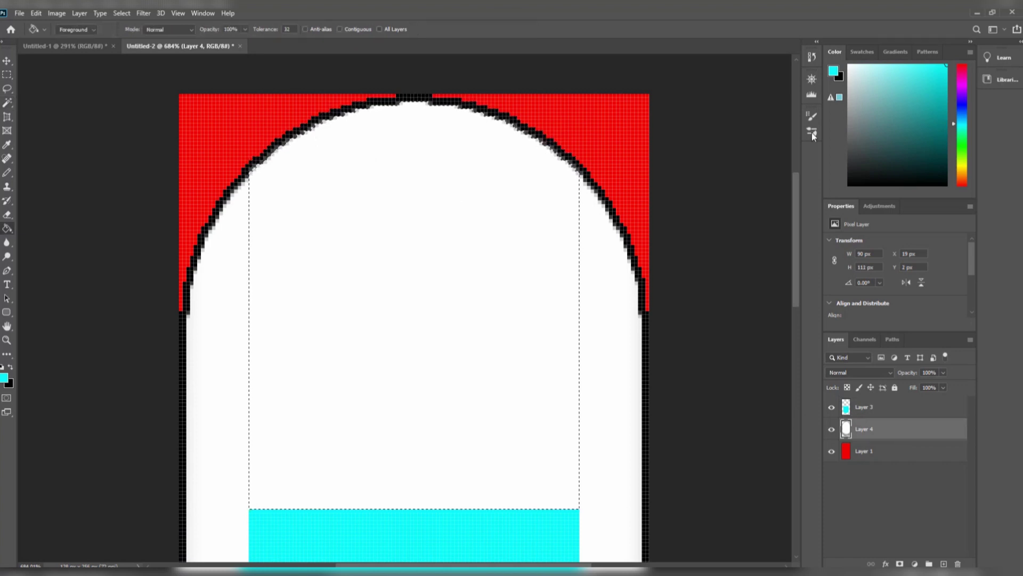
pyautogui.click(963, 153)
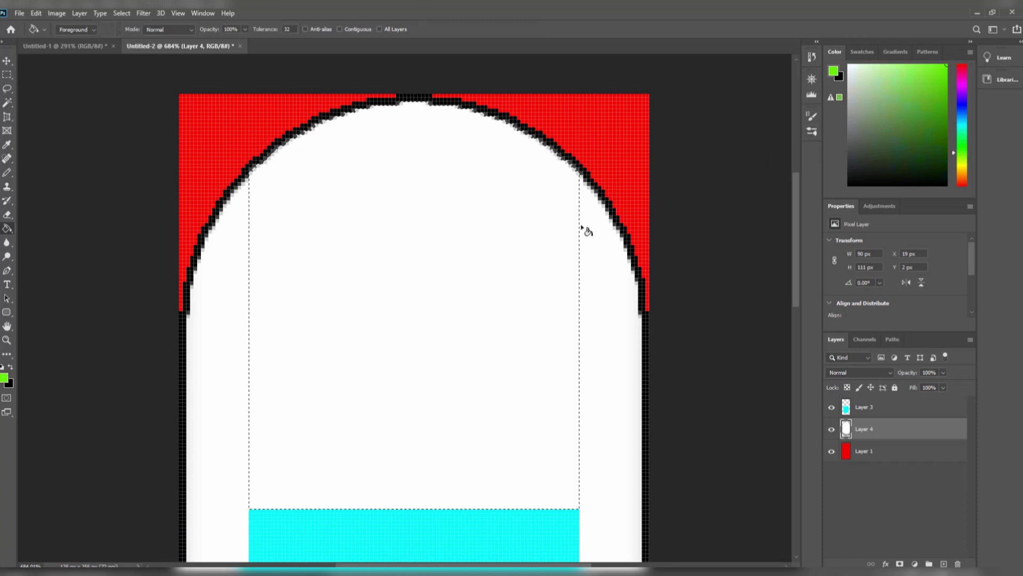
# Try filling the upper selection with green on Layer 4, and undo the fill
pyautogui.click(446, 300)
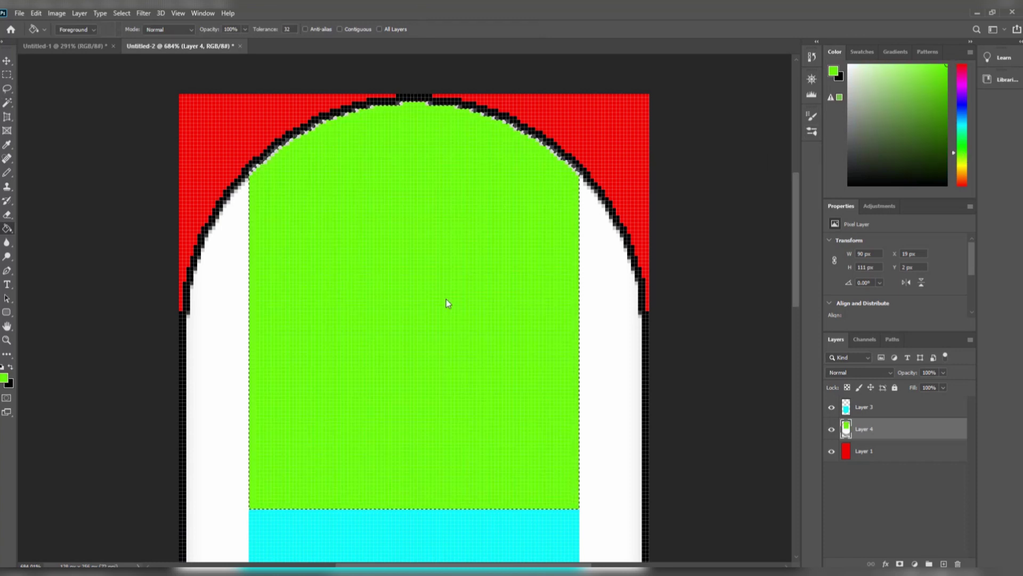
pyautogui.scroll(-2, 446, 303)
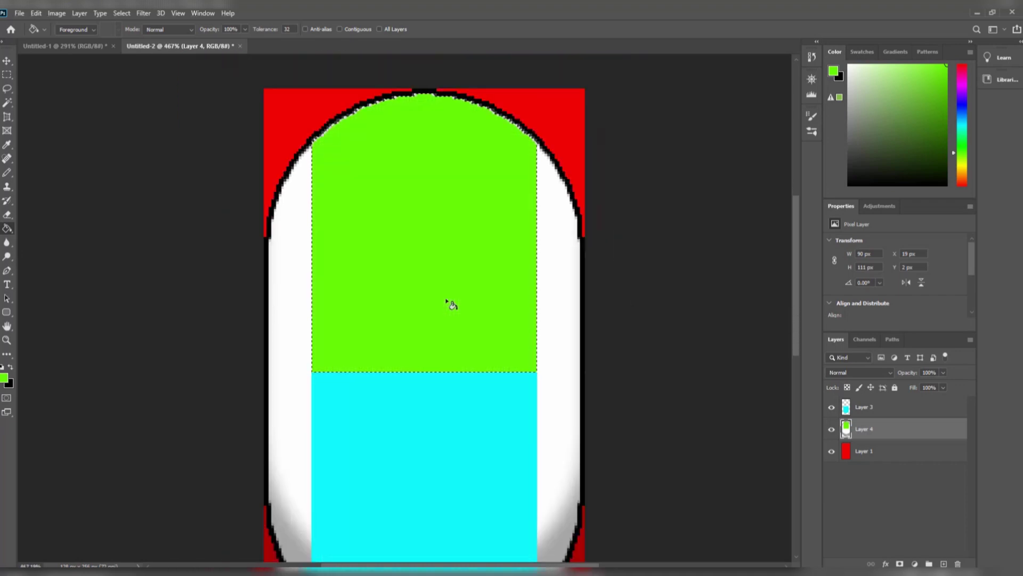
pyautogui.scroll(-1, 446, 302)
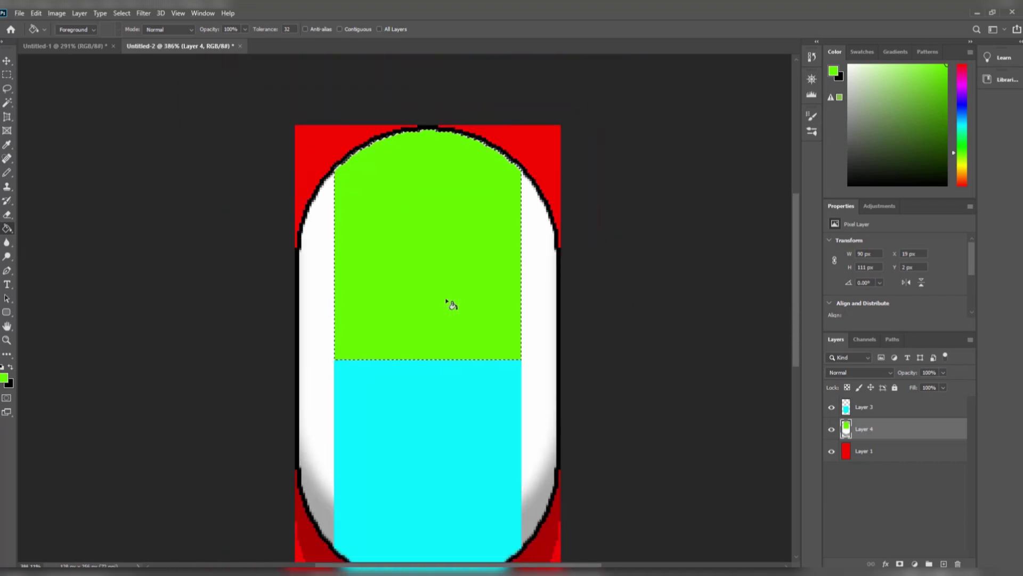
pyautogui.hotkey('ctrl', 'z')
# Fill the trimmed upper selection with bright green on Layer 3
pyautogui.click(907, 414)
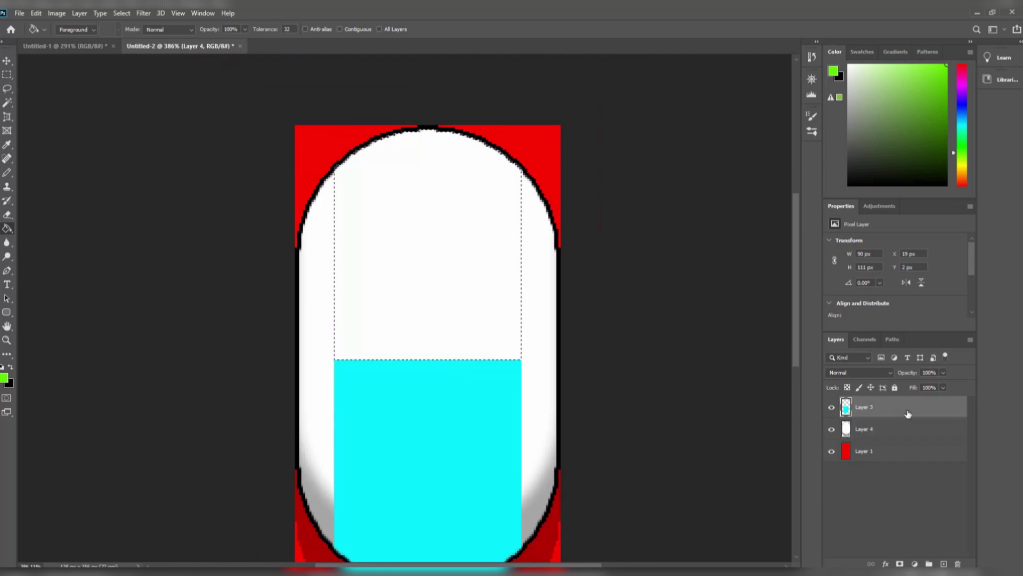
pyautogui.click(380, 273)
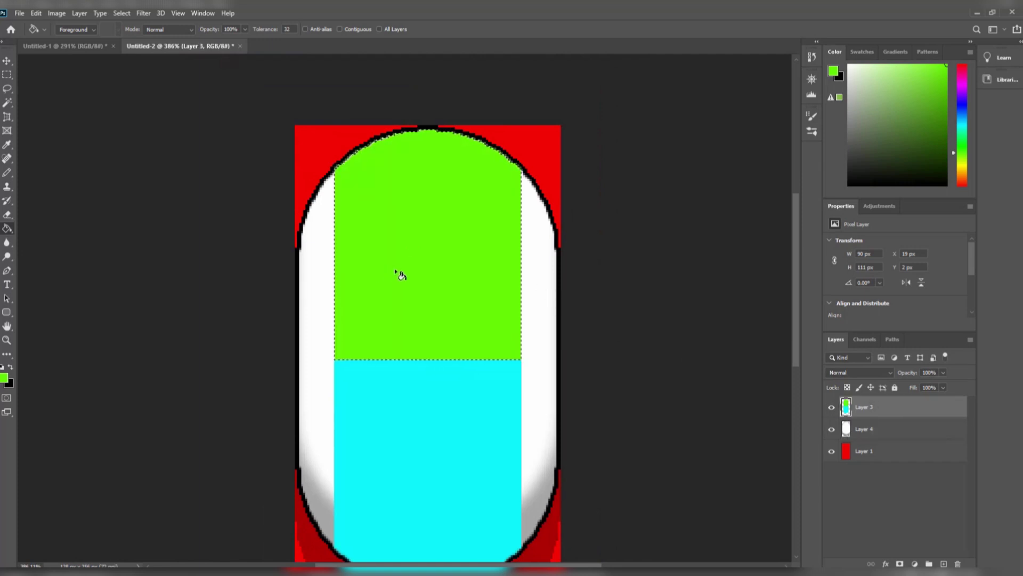
# Select the pill's white interior together with its grey shading on Layer 4 using the Magic Wand
pyautogui.scroll(-1, 389, 303)
pyautogui.scroll(-1, 390, 306)
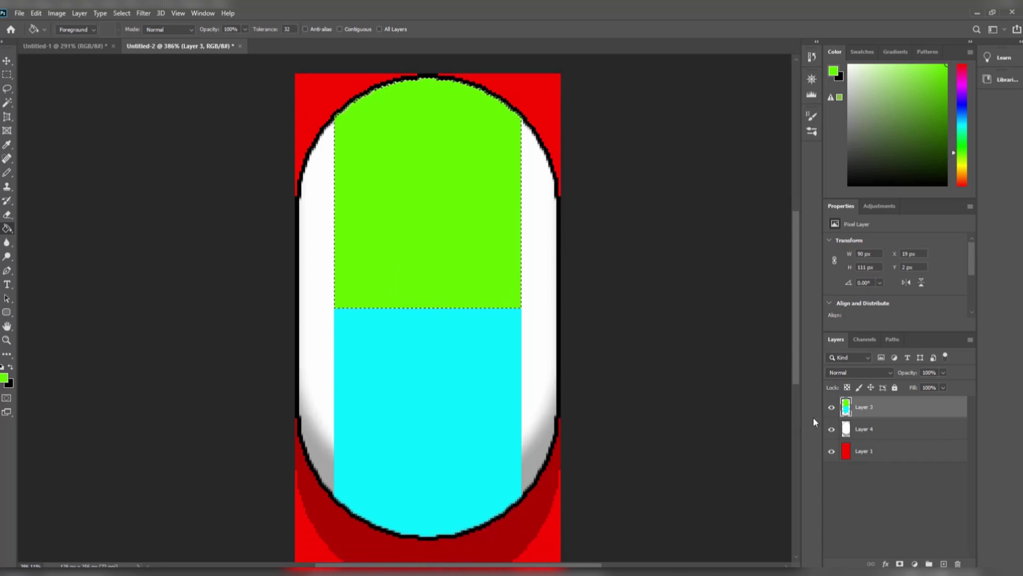
pyautogui.click(858, 427)
pyautogui.press('w')
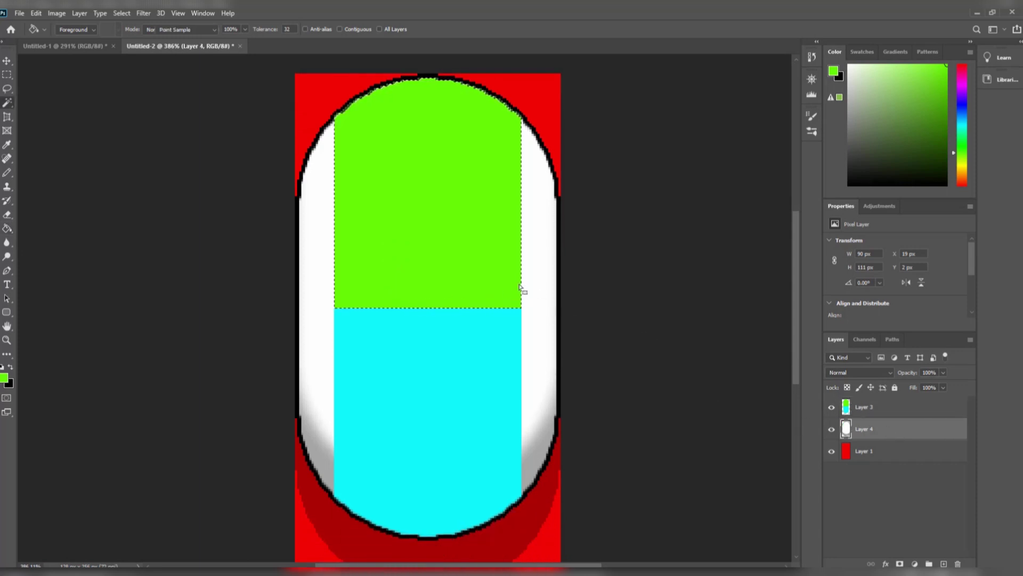
pyautogui.click(536, 288)
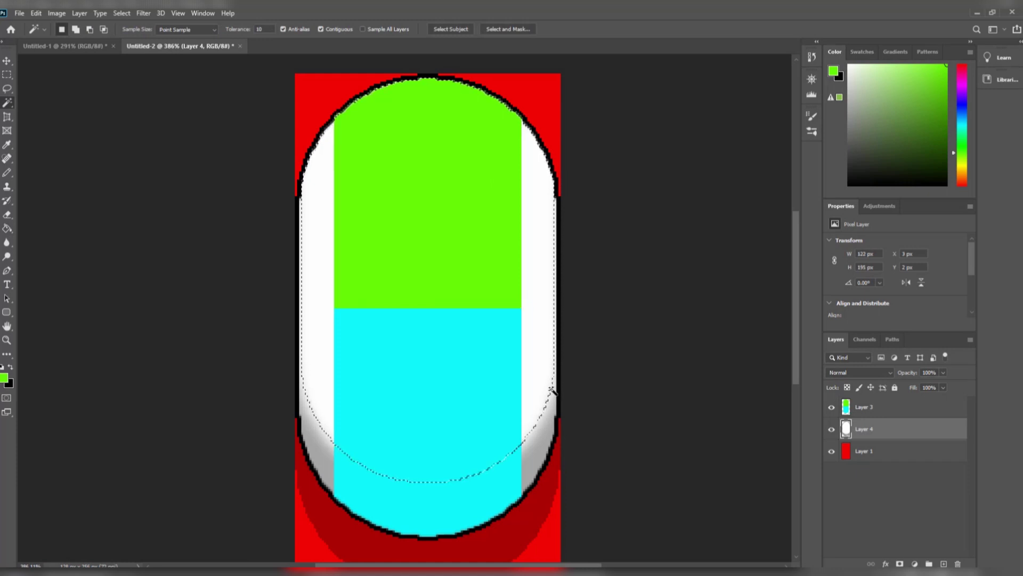
pyautogui.keyDown('shift'); pyautogui.click(536, 441); pyautogui.keyUp('shift')
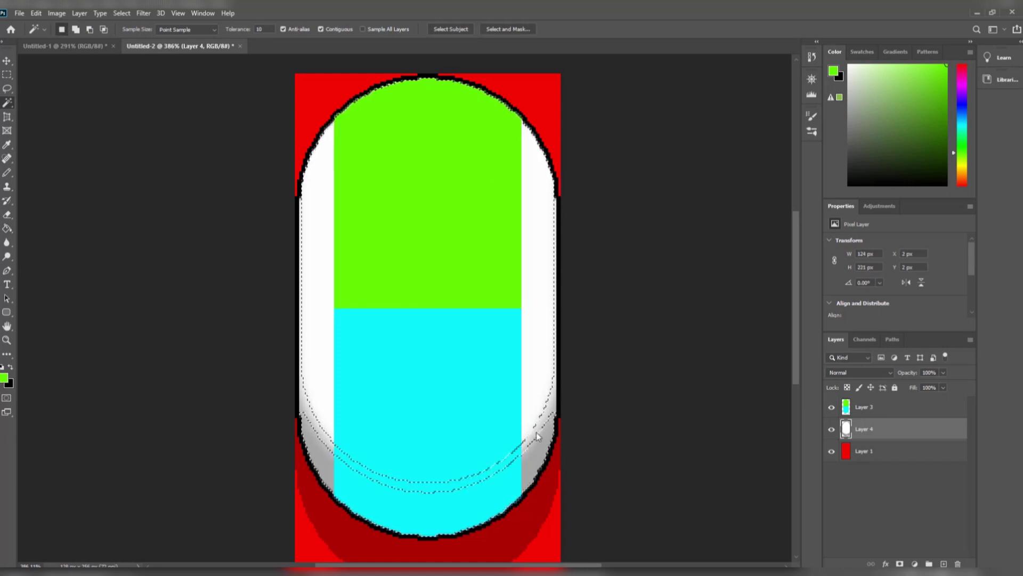
pyautogui.keyDown('shift'); pyautogui.click(552, 422); pyautogui.keyUp('shift')
pyautogui.scroll(4, 552, 420)
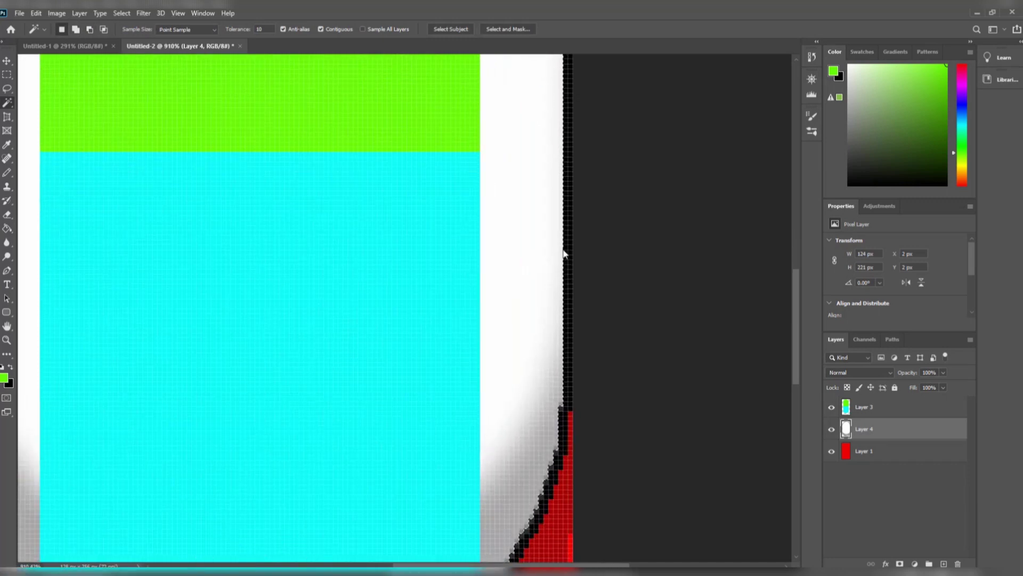
pyautogui.scroll(1, 553, 304)
pyautogui.scroll(-3, 554, 305)
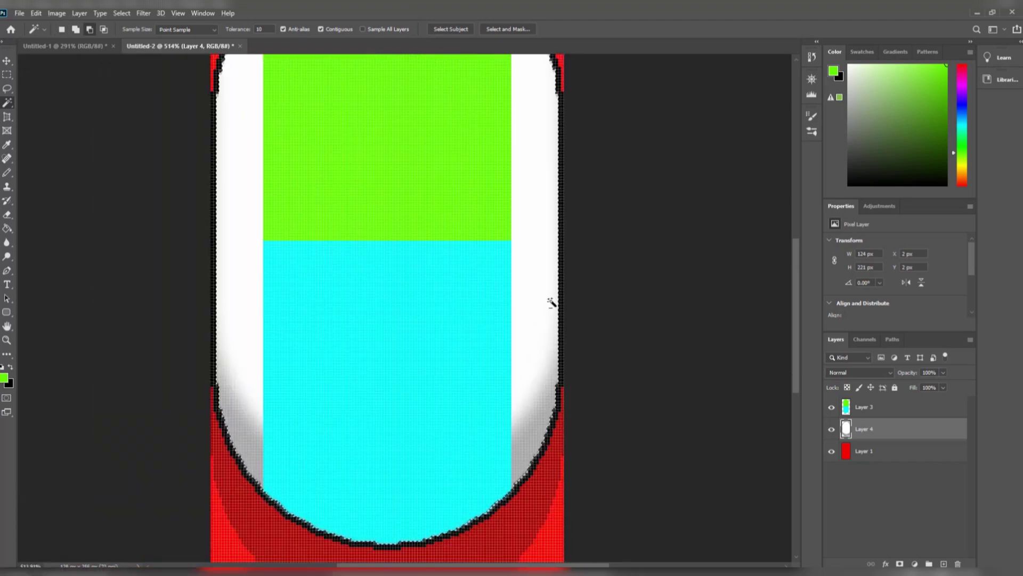
pyautogui.scroll(2, 553, 304)
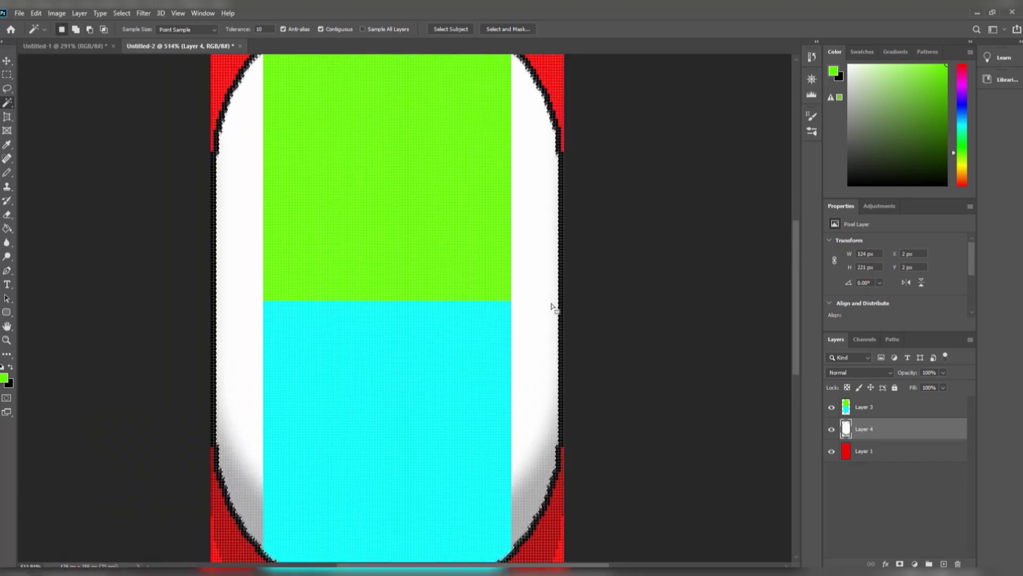
pyautogui.scroll(-1, 551, 308)
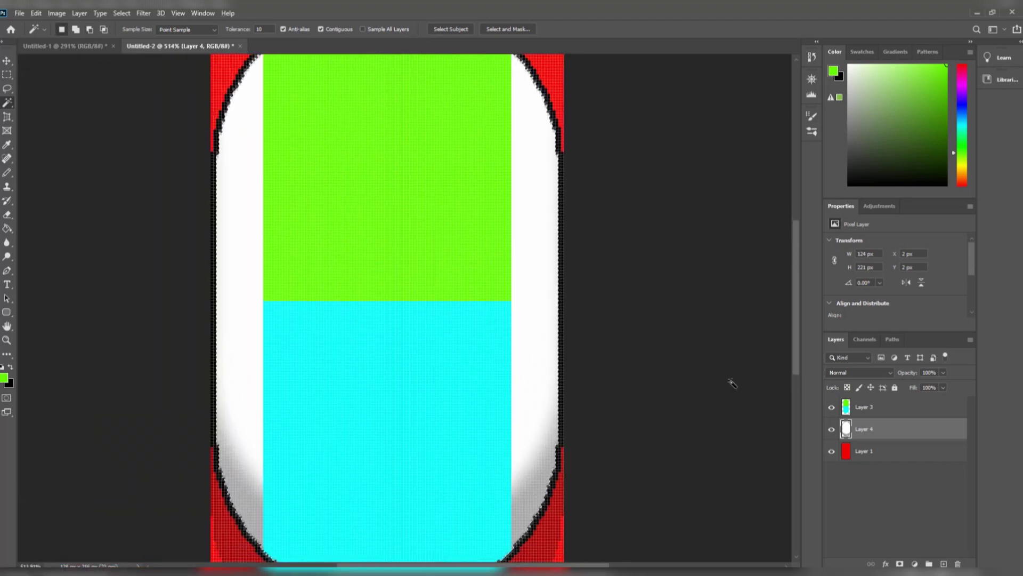
# Subtract the cyan and green areas of Layer 3 from the selection, leaving the two side strips selected
pyautogui.click(863, 407)
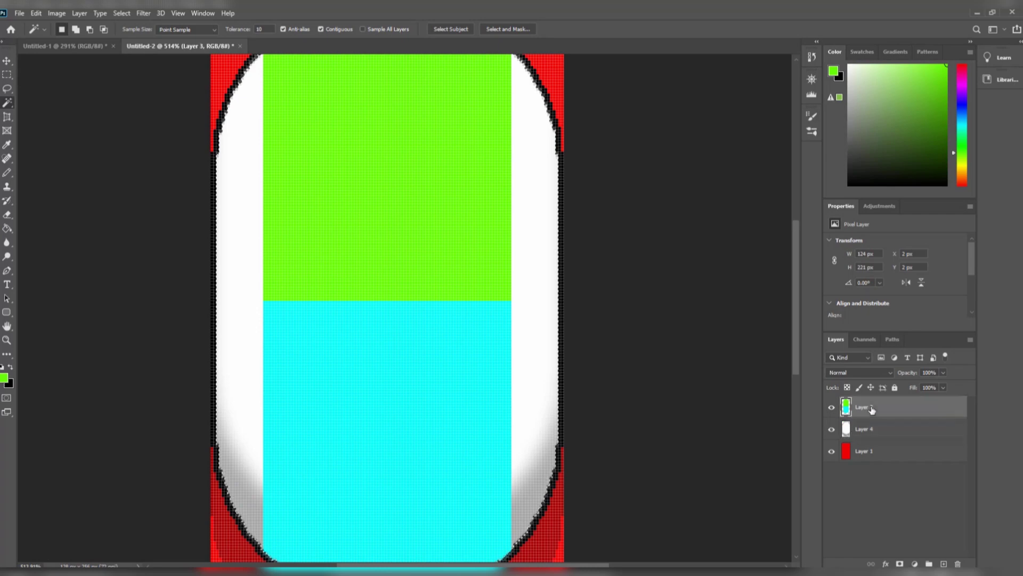
pyautogui.click(393, 336)
pyautogui.keyDown('shift'); pyautogui.click(322, 258); pyautogui.keyUp('shift')
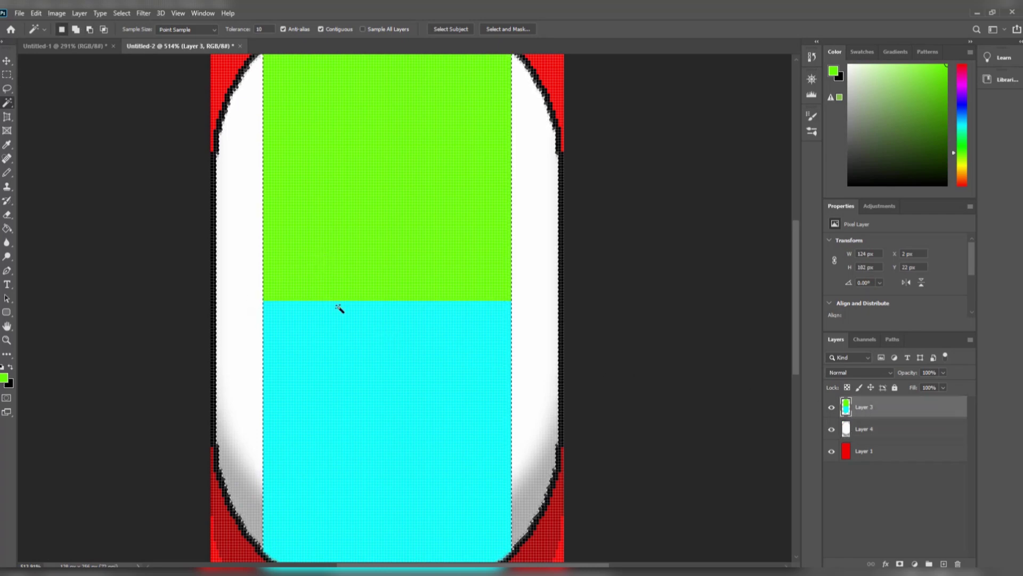
pyautogui.scroll(-3, 338, 308)
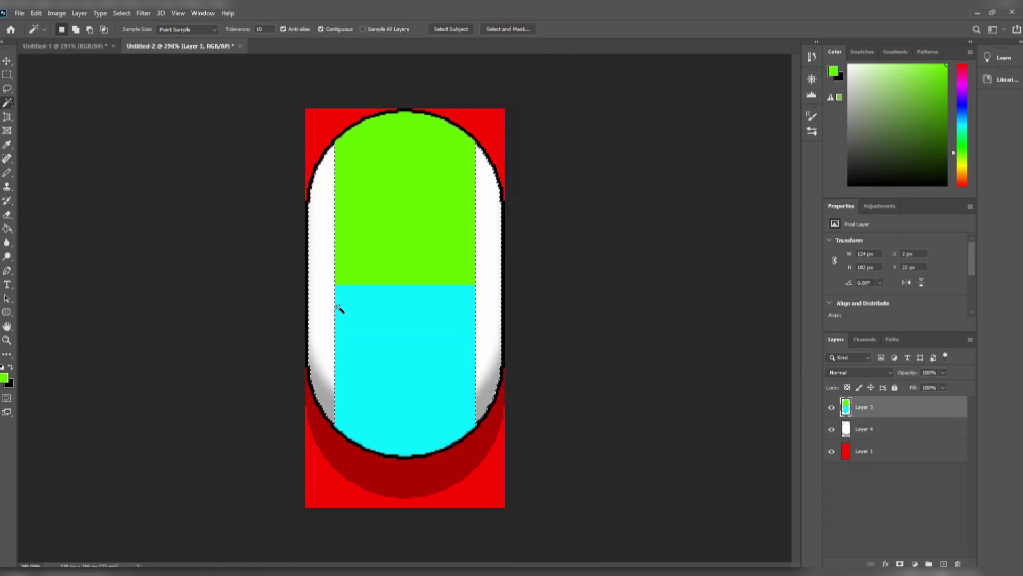
# Set the Rectangular Marquee style to Normal and subtract the pill's left side strip from the selection
pyautogui.press('m')
pyautogui.click(256, 30)
pyautogui.click(254, 36)
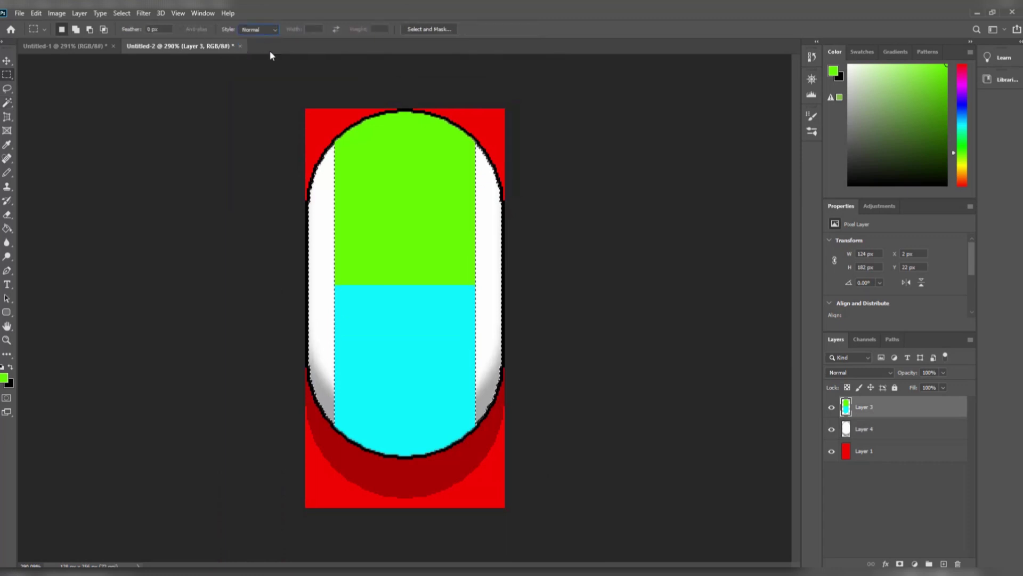
pyautogui.moveTo(341, 118); pyautogui.dragTo(327, 156)
pyautogui.moveTo(310, 213); pyautogui.dragTo(238, 483)
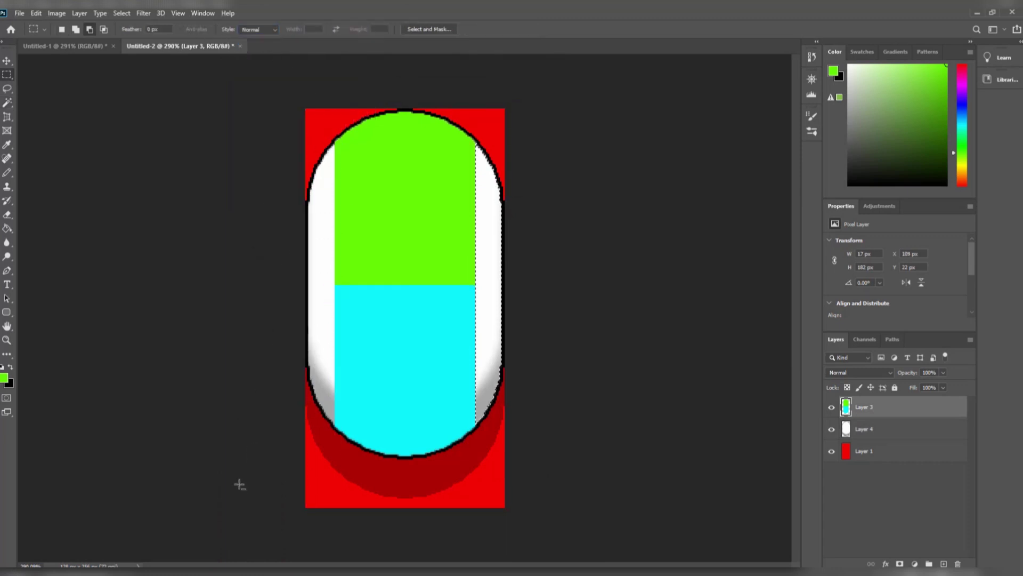
# Sample the cyan of the lower area and fill the selected right side strip with it on Layer 3
pyautogui.scroll(5, 486, 372)
pyautogui.scroll(2, 486, 372)
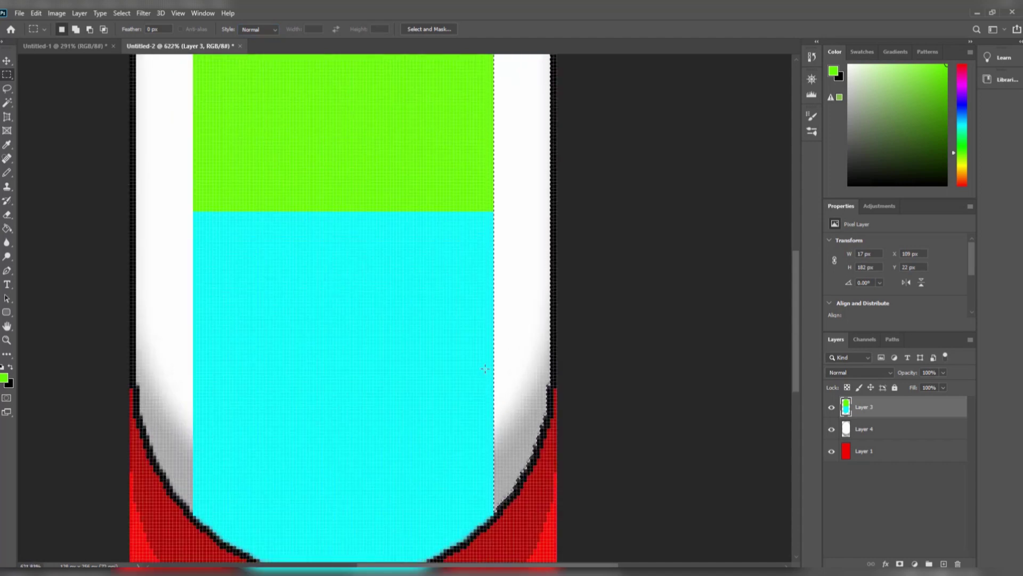
pyautogui.press('g')
pyautogui.keyDown('alt'); pyautogui.click(325, 312); pyautogui.keyUp('alt')
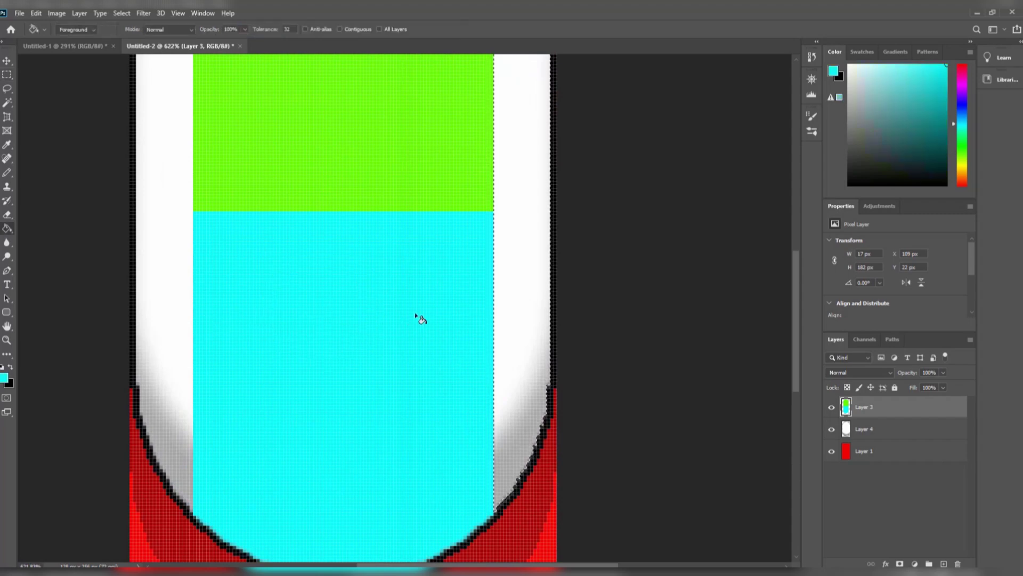
pyautogui.click(513, 282)
pyautogui.scroll(-3, 511, 279)
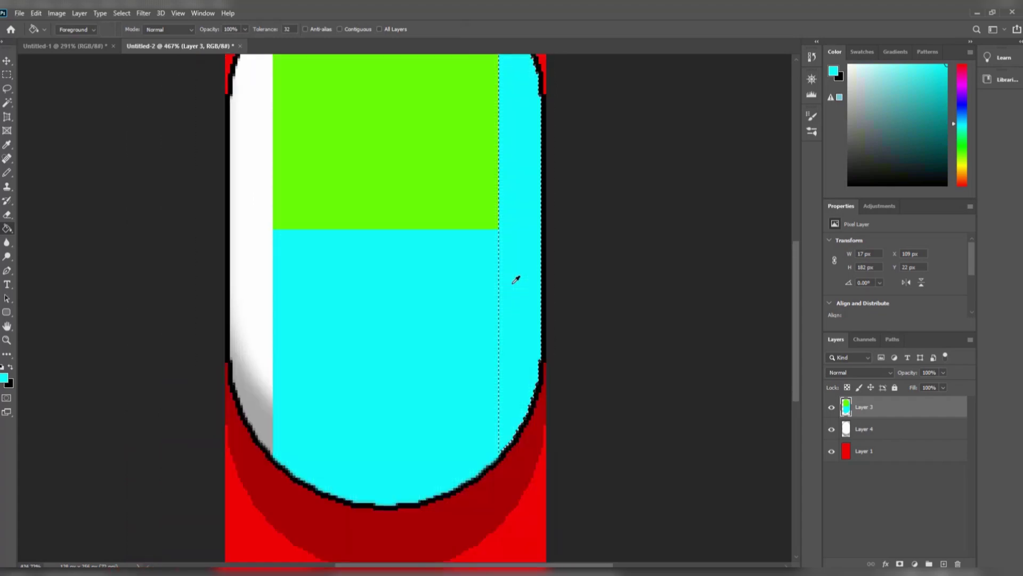
pyautogui.scroll(1, 485, 280)
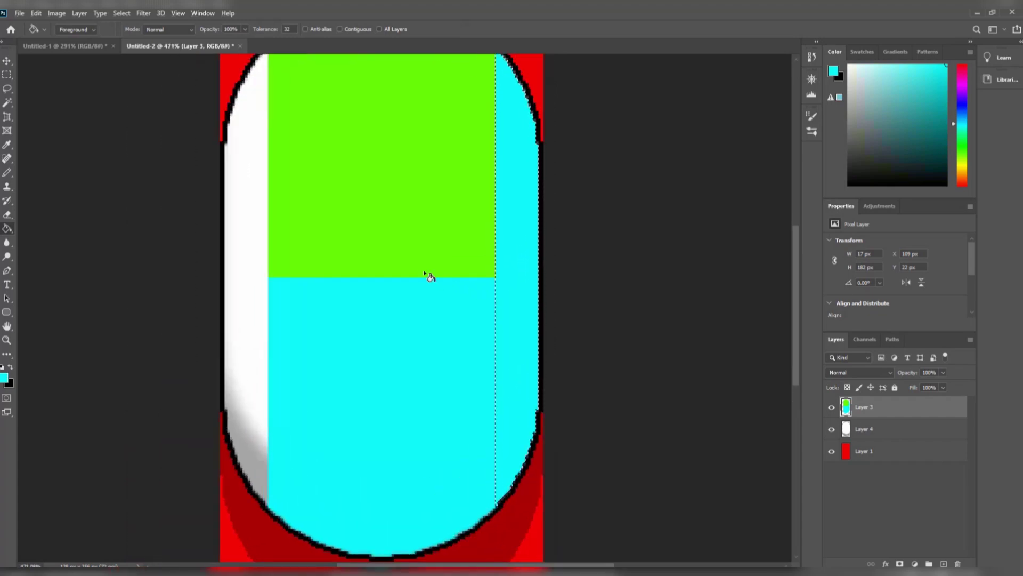
# Delete the green area from Layer 3 and clear the selection
pyautogui.press('w')
pyautogui.click(386, 219)
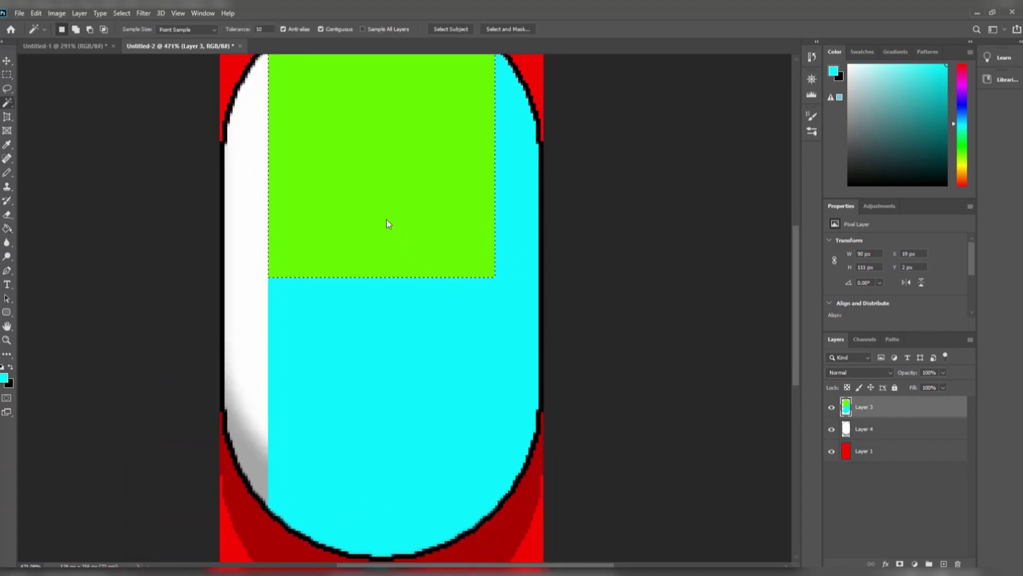
pyautogui.press('Delete')
pyautogui.hotkey('ctrl', 'd')
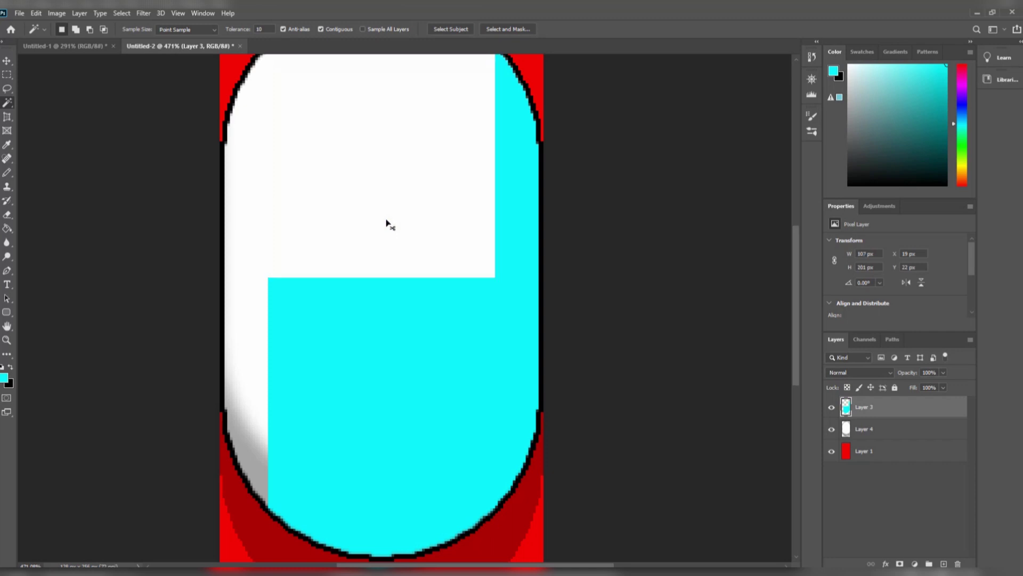
# Place a fixed-size 50 × 50 px elliptical selection touching both cyan edges at the inner corner beside the right strip
pyautogui.press('m')
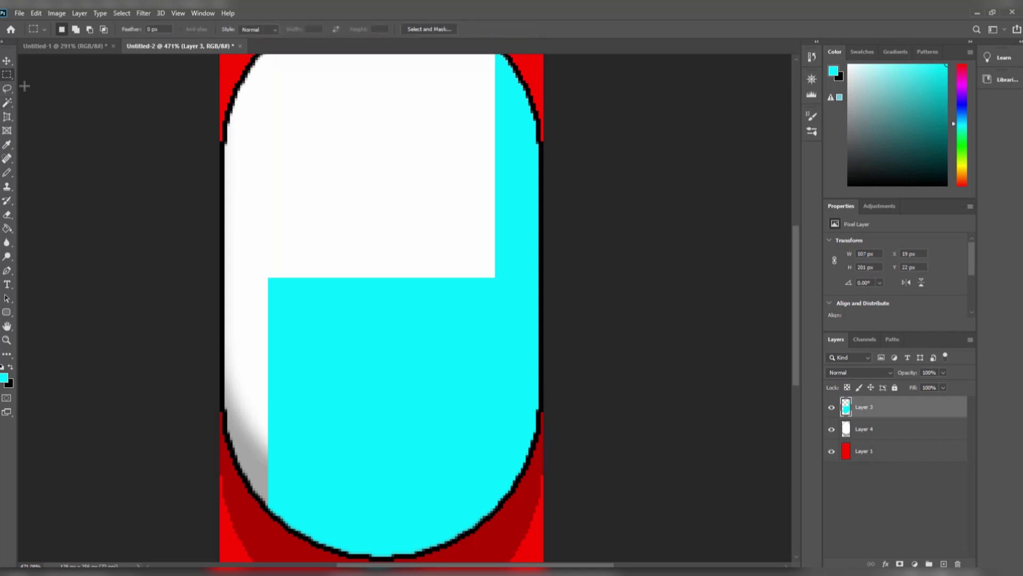
pyautogui.rightClick(8, 77)
pyautogui.click(53, 85)
pyautogui.click(397, 152)
pyautogui.moveTo(448, 212); pyautogui.dragTo(420, 207)
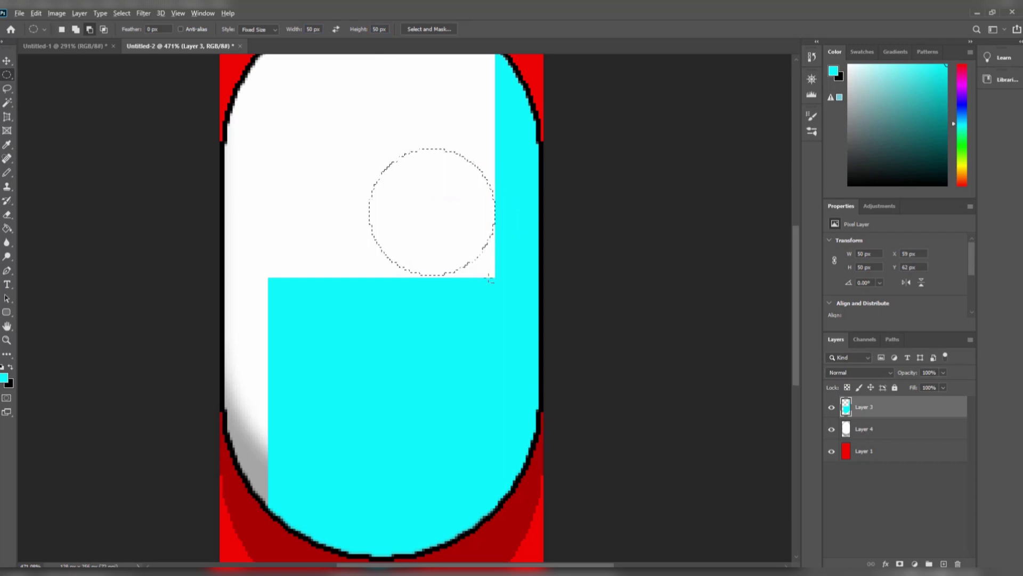
pyautogui.scroll(5, 489, 280)
pyautogui.scroll(1, 396, 245)
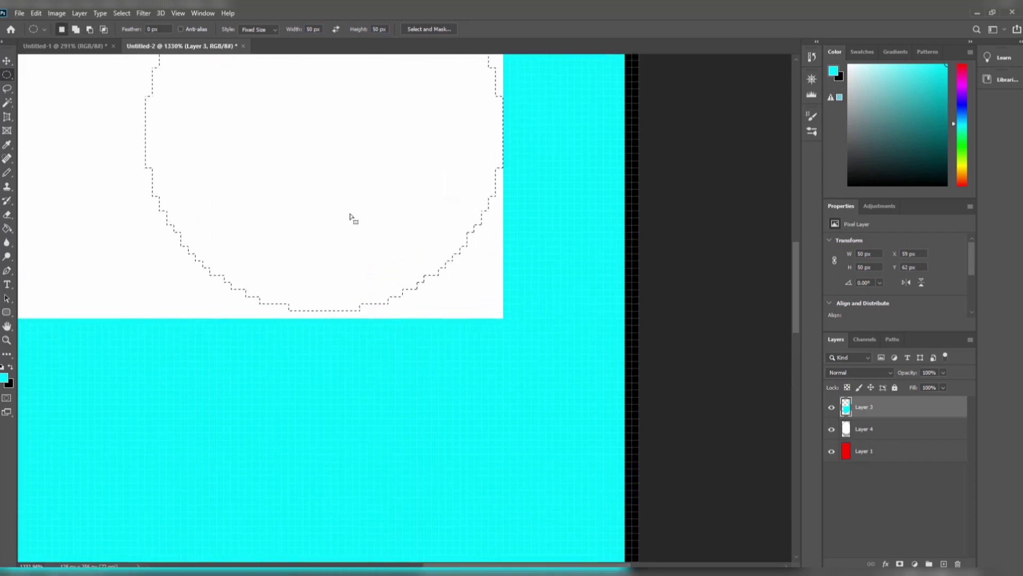
pyautogui.moveTo(352, 218); pyautogui.dragTo(355, 222)
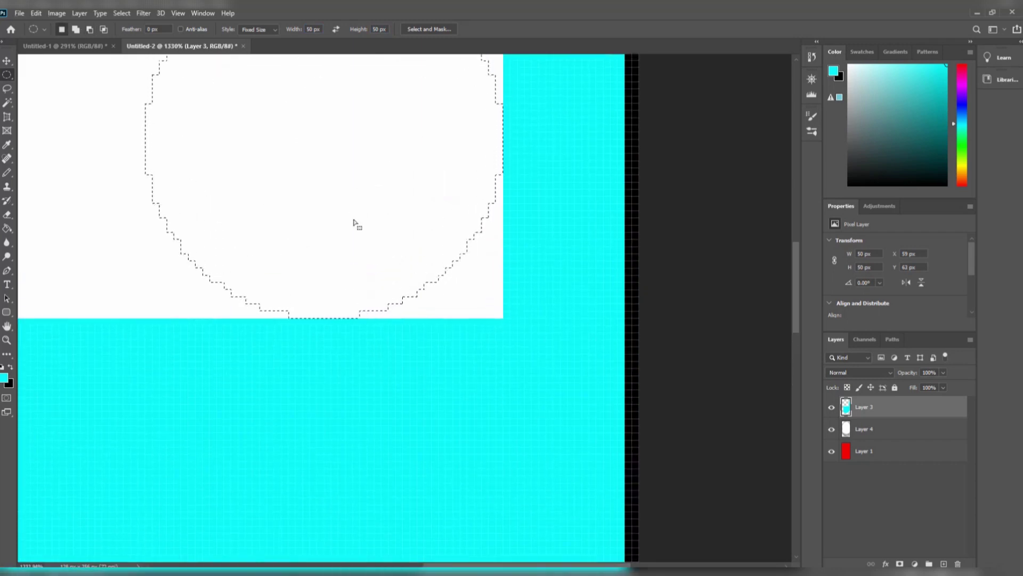
# Swap the foreground and background colours and fill the circular selection with black
pyautogui.scroll(-1, 358, 226)
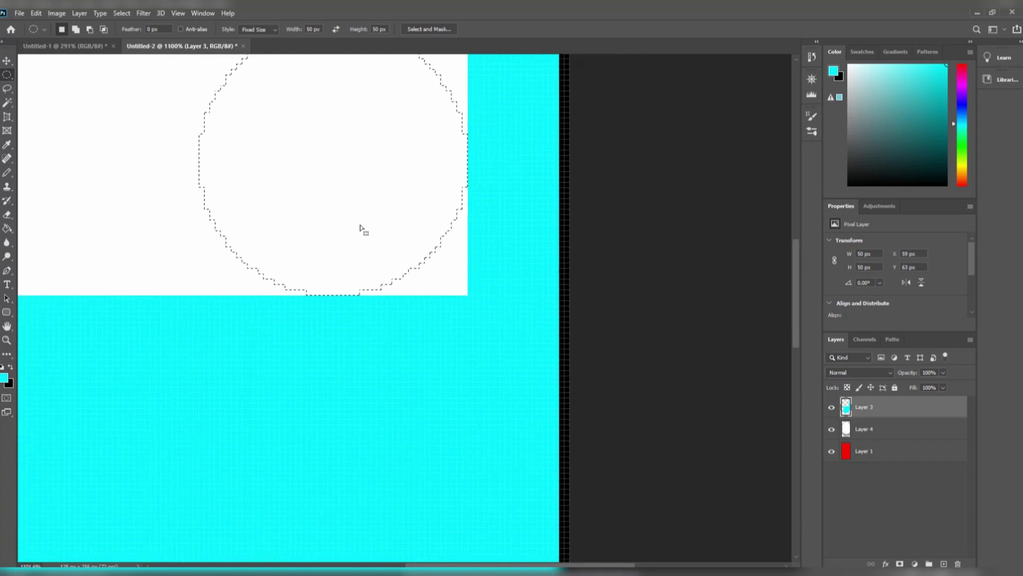
pyautogui.scroll(2, 363, 229)
pyautogui.press('g')
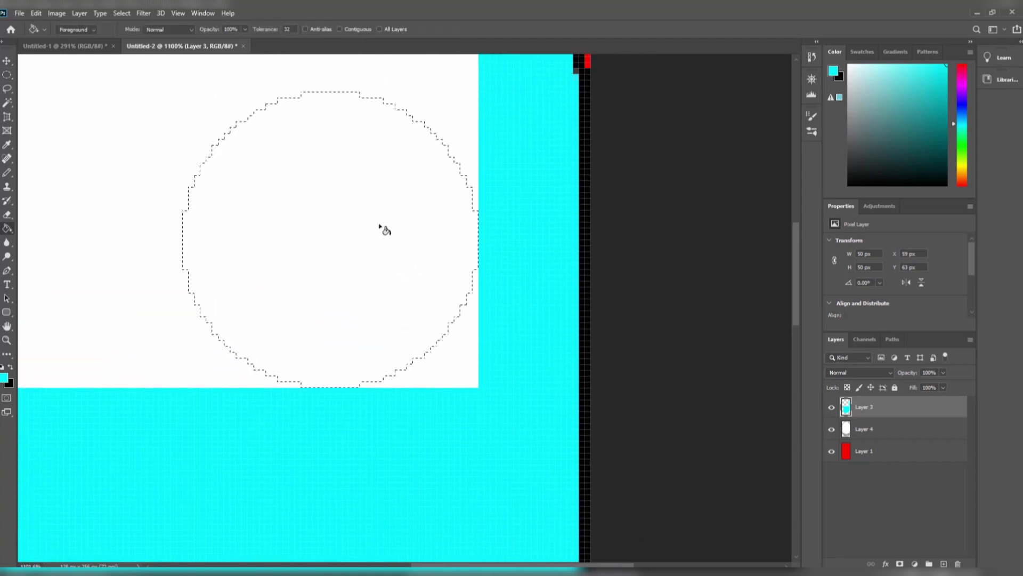
pyautogui.press('x')
pyautogui.click(373, 226)
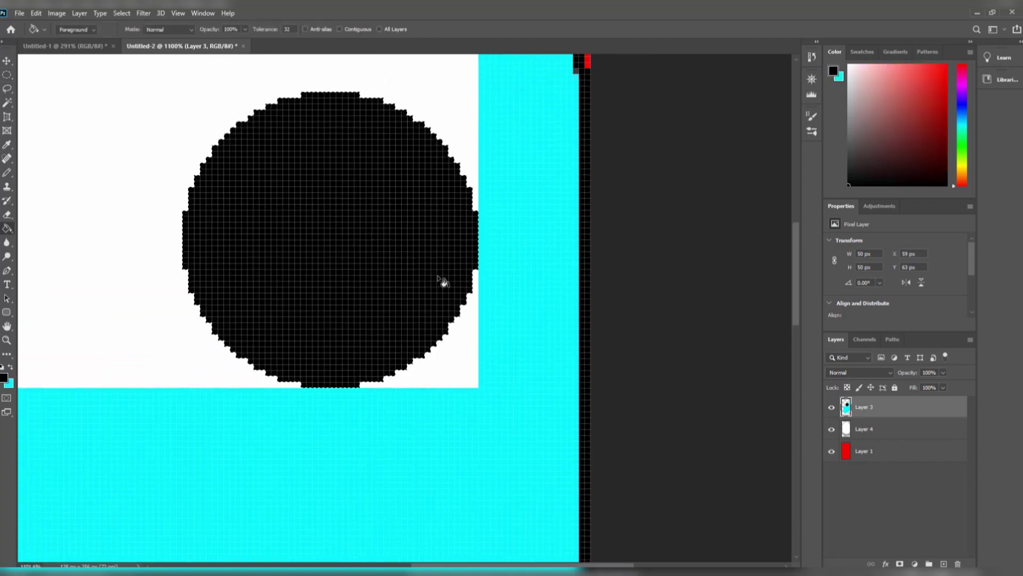
# Fill the white gap between the black circle and the inner cyan corner with cyan, and clear the selection
pyautogui.press('w')
pyautogui.click(458, 367)
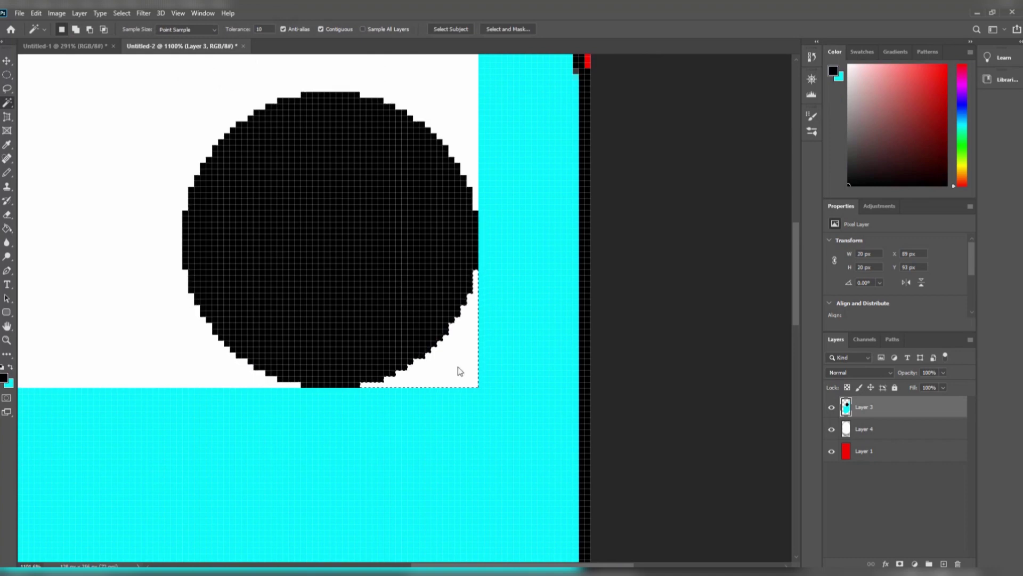
pyautogui.press('x')
pyautogui.press('g')
pyautogui.click(459, 369)
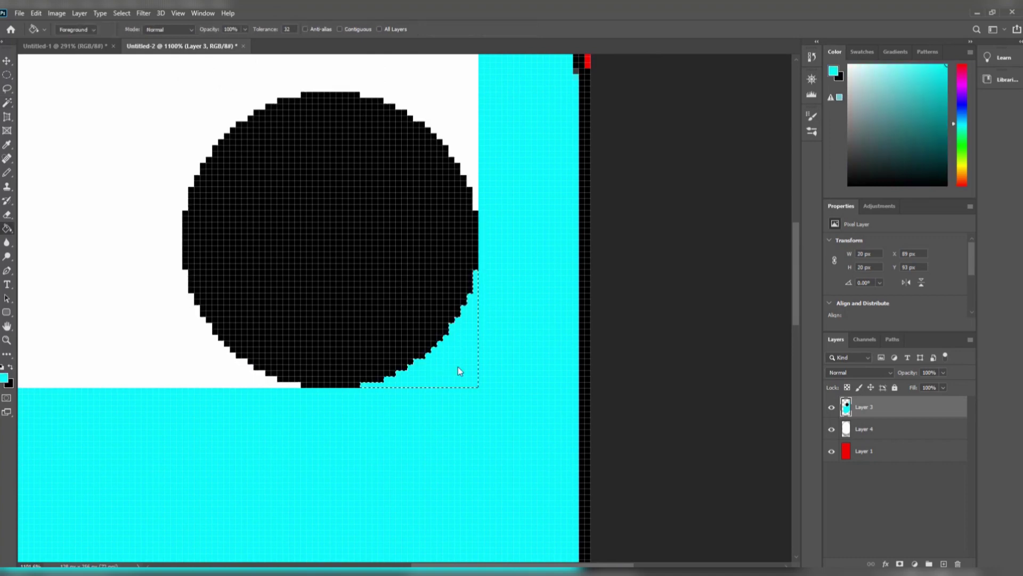
pyautogui.hotkey('ctrl', 'd')
# Select the black circle and move it into the upper-left corner of the lower cyan area, flush with both edges
pyautogui.press('w')
pyautogui.scroll(-2, 305, 241)
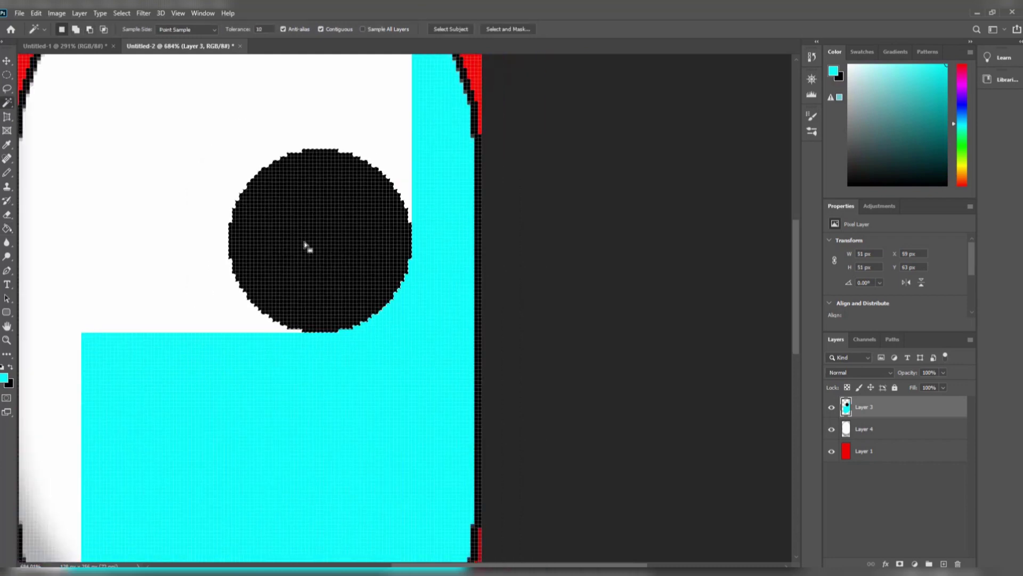
pyautogui.hscroll(-5, 305, 243)
pyautogui.press('v')
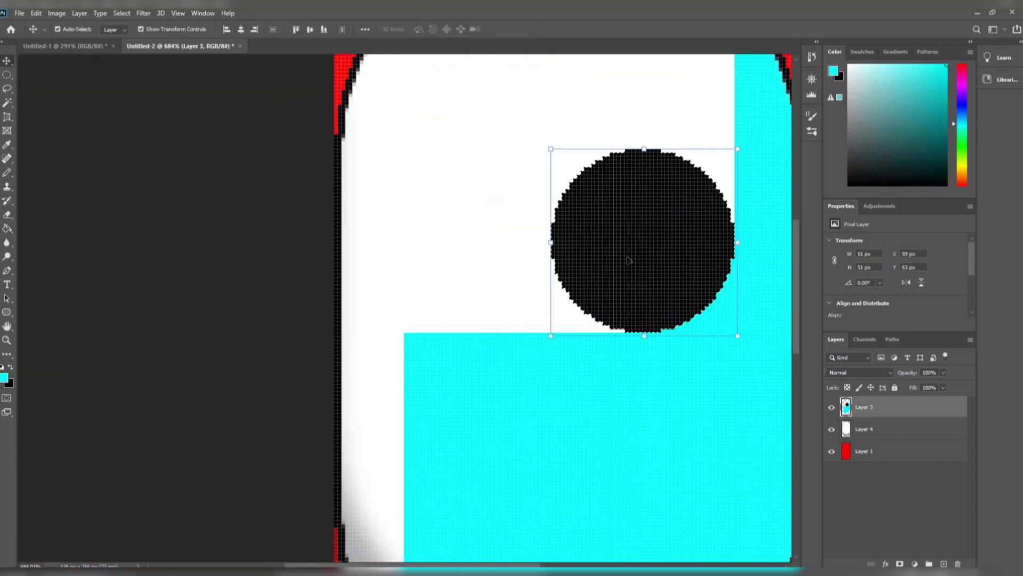
pyautogui.moveTo(638, 236); pyautogui.dragTo(493, 415)
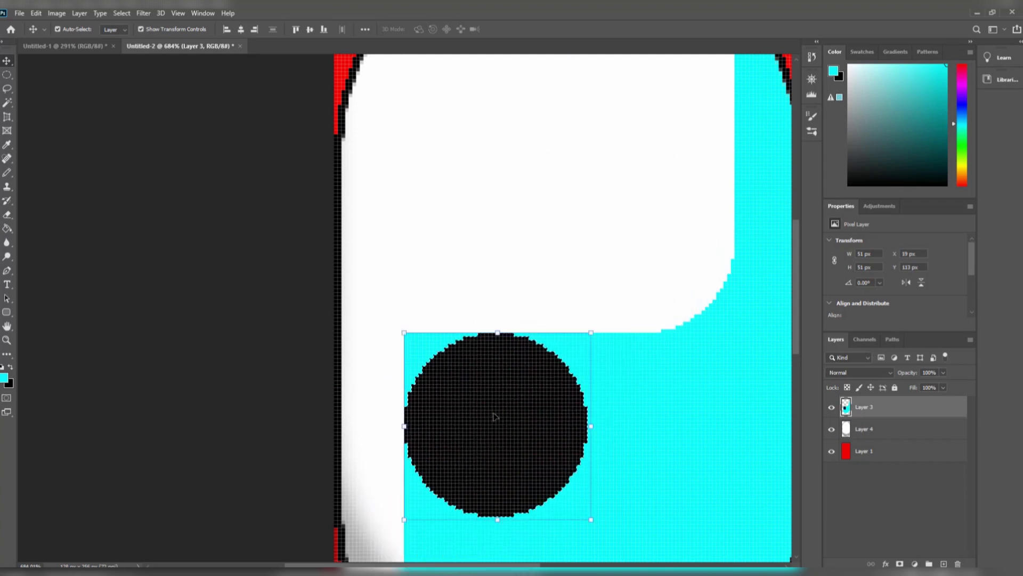
# Delete the cyan corner piece outside the black circle, clear the selection, and fill the circle with cyan
pyautogui.scroll(5, 479, 411)
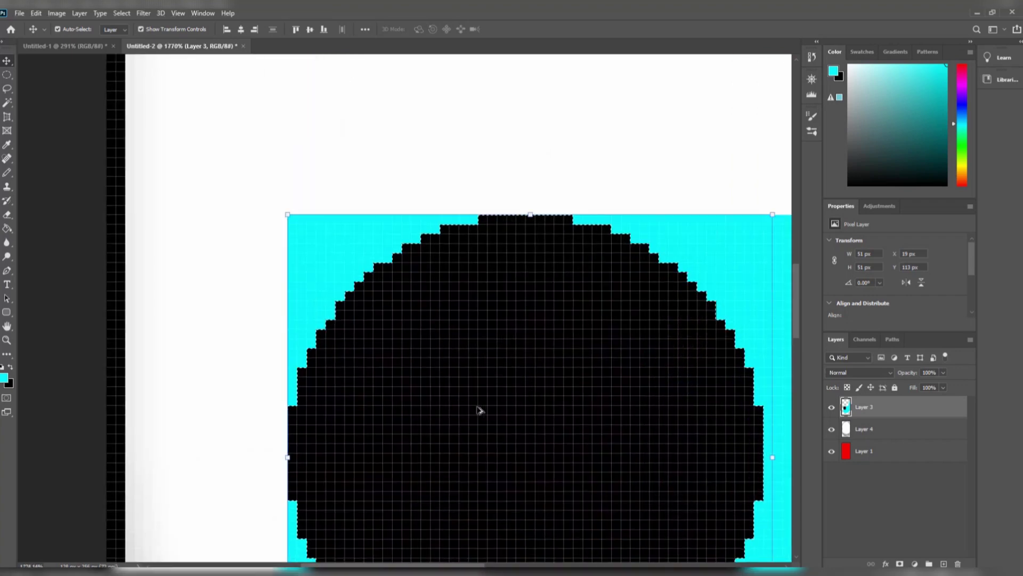
pyautogui.press('w')
pyautogui.click(336, 269)
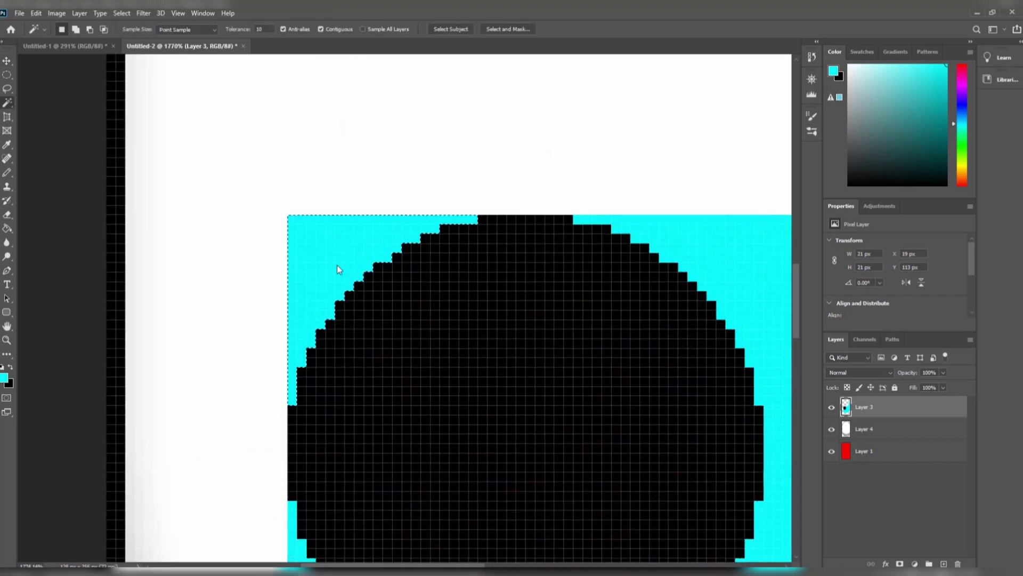
pyautogui.press('Delete')
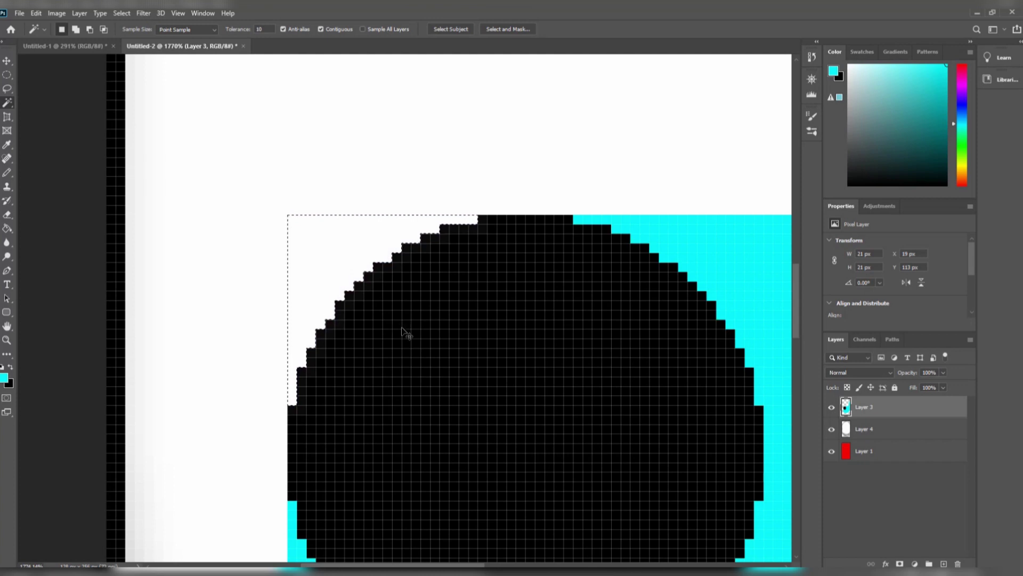
pyautogui.hotkey('ctrl', 'd')
pyautogui.press('g')
pyautogui.click(468, 389)
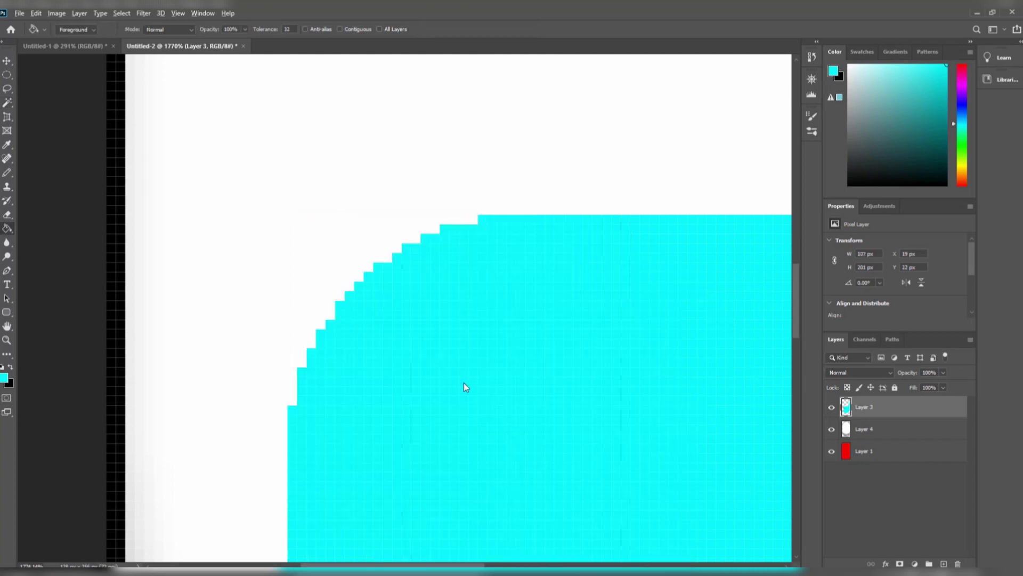
# Reset to the default colours and recolour the cyan area on Layer 3, trying white before filling it with black
pyautogui.scroll(-8, 468, 389)
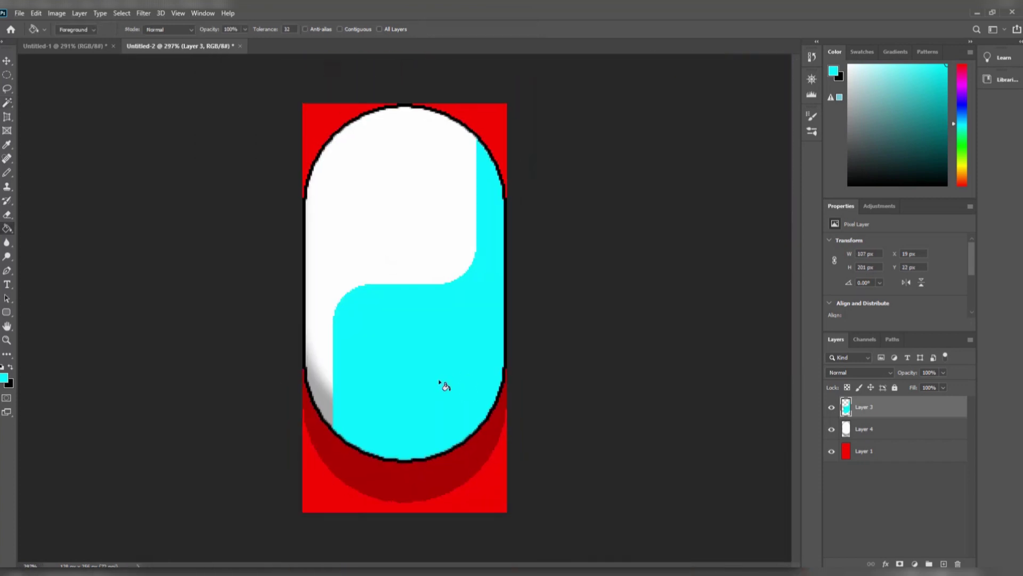
pyautogui.press('d')
pyautogui.press('x')
pyautogui.click(438, 366)
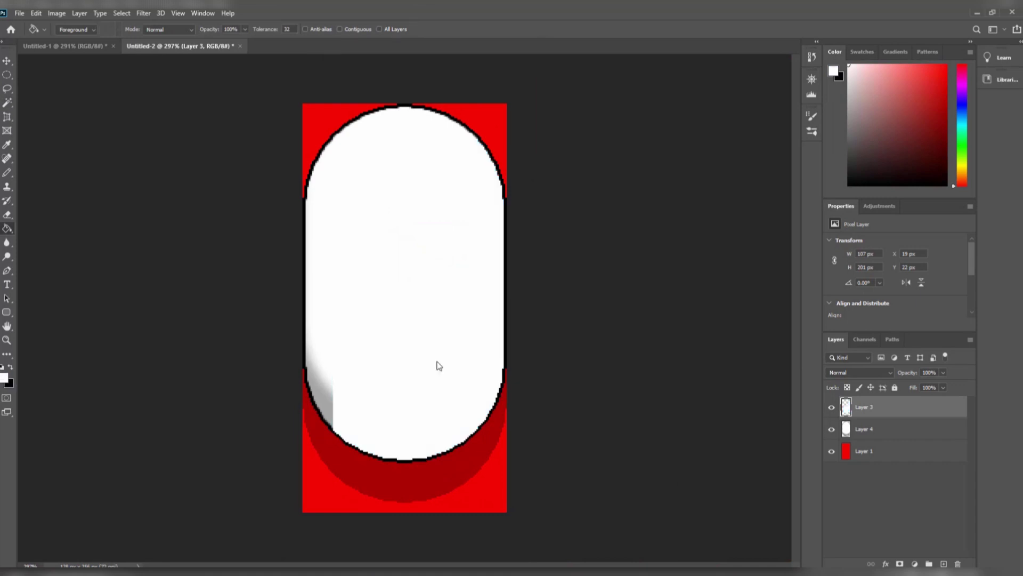
pyautogui.press('x')
pyautogui.click(439, 366)
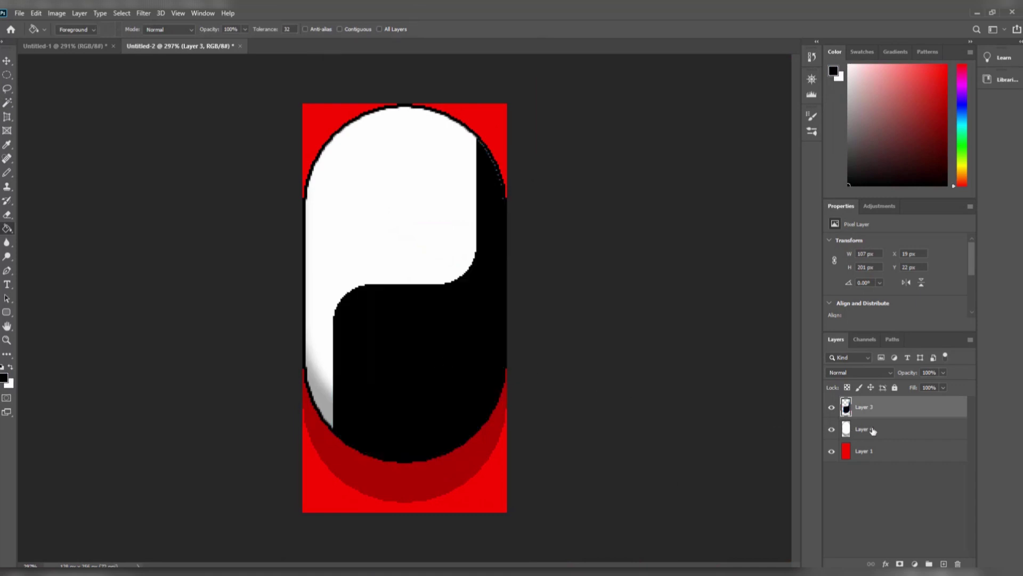
# Set the opacity of Layer 3 to 25% in its blending options
pyautogui.doubleClick(902, 412)
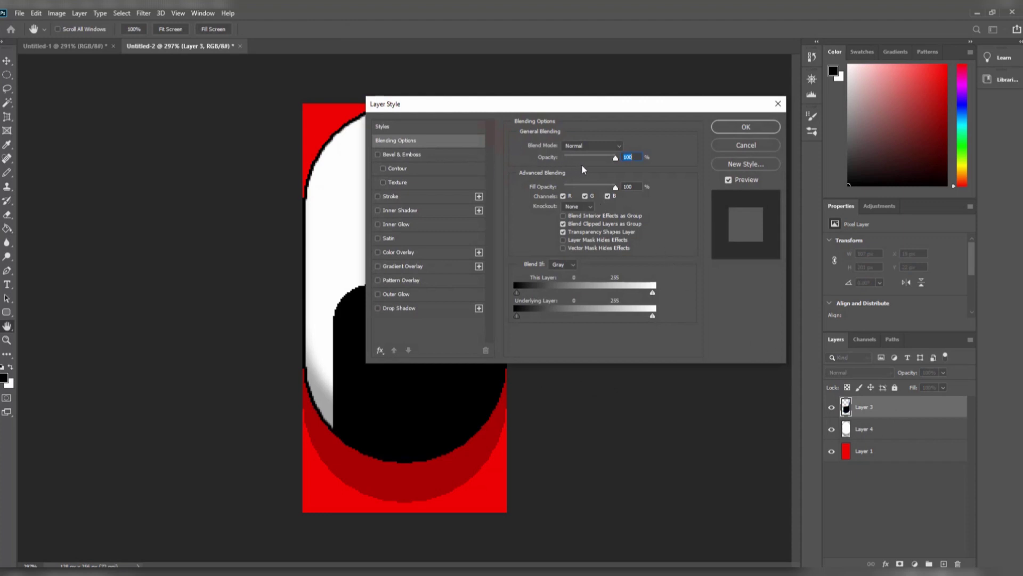
pyautogui.moveTo(574, 108); pyautogui.dragTo(732, 169)
pyautogui.click(737, 211)
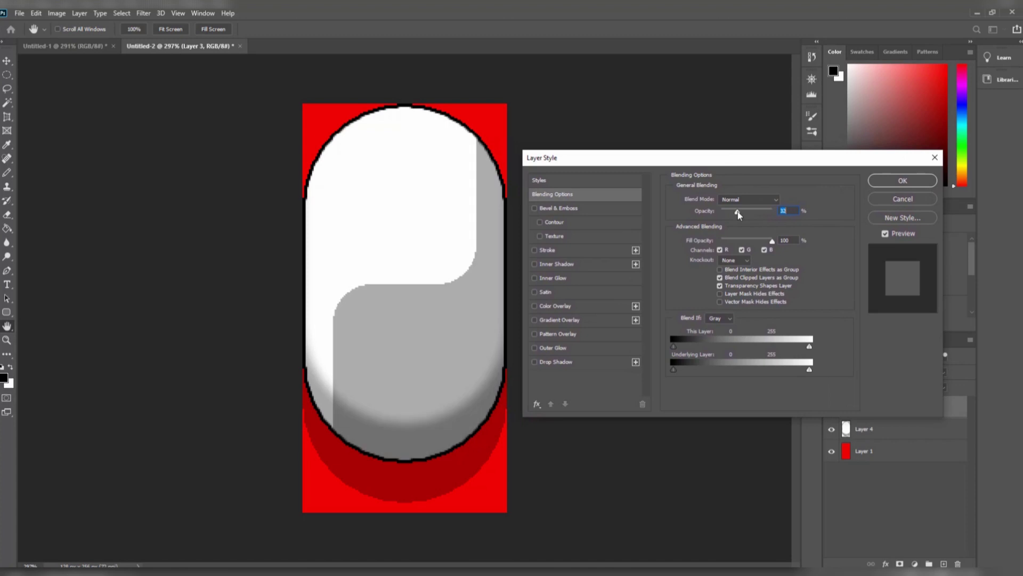
pyautogui.moveTo(737, 215); pyautogui.dragTo(735, 214)
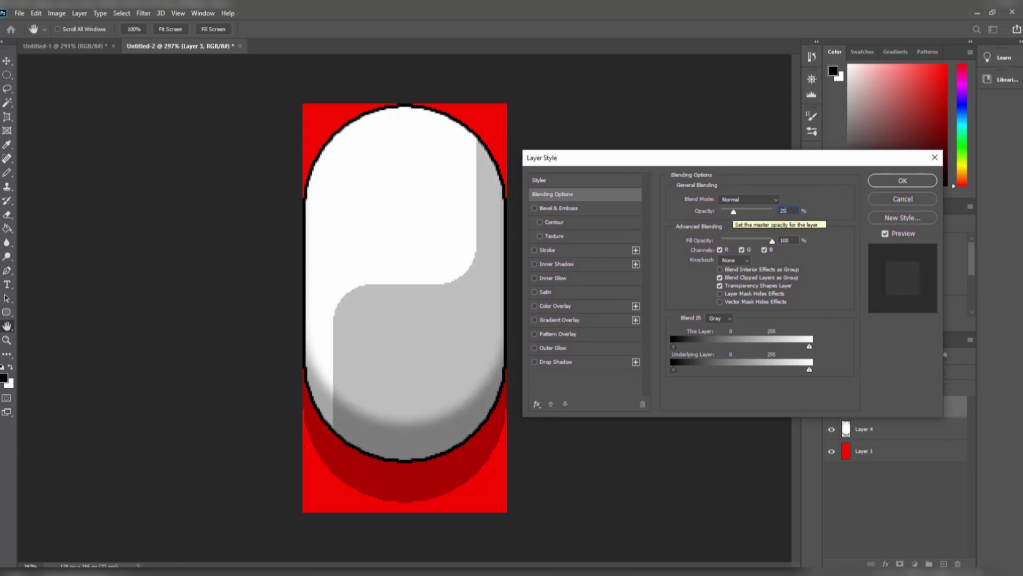
pyautogui.press('Return')
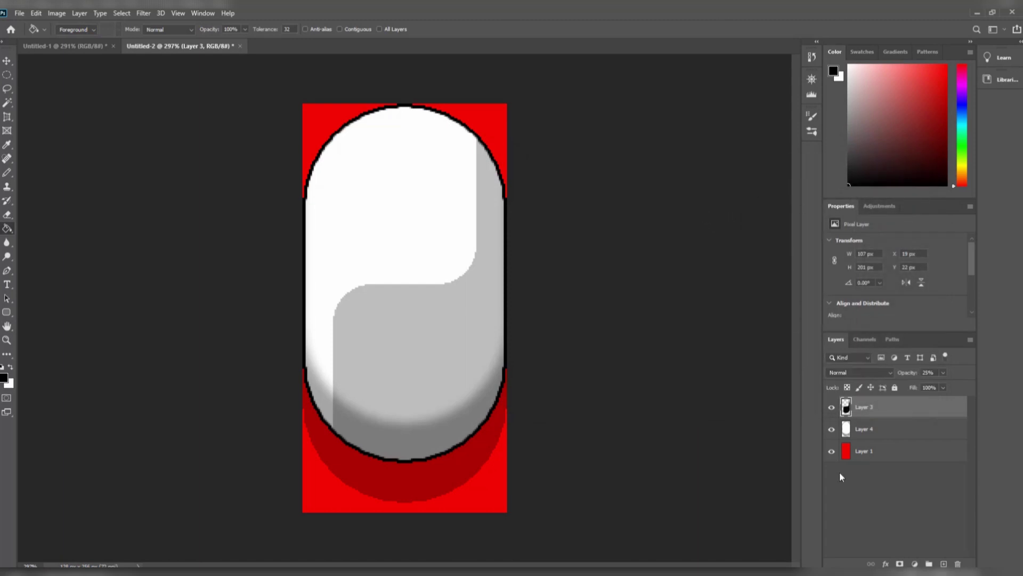
# Hide the red background layer and add a Hue/Saturation adjustment layer above Layer 3
pyautogui.click(831, 452)
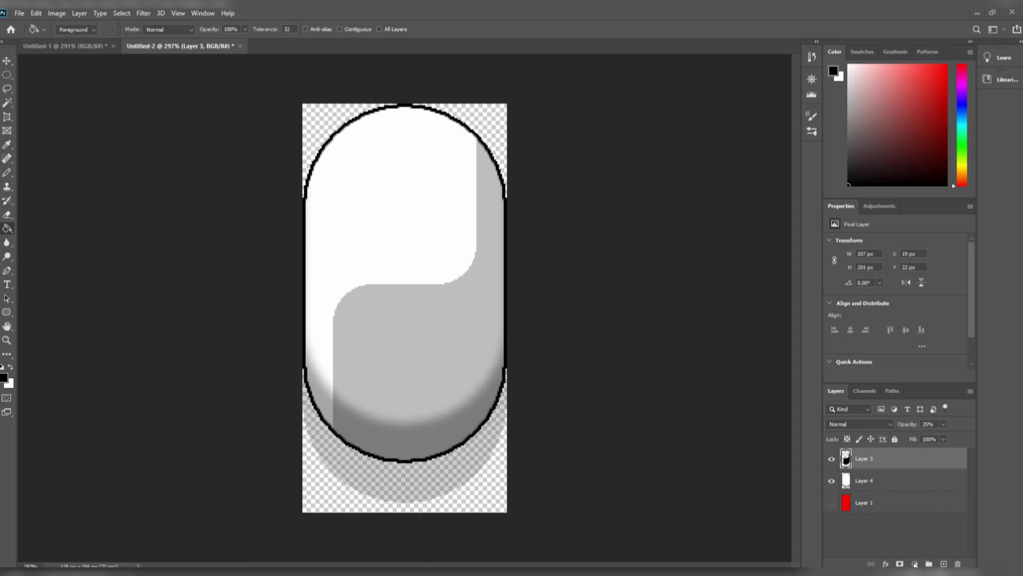
pyautogui.click(915, 564)
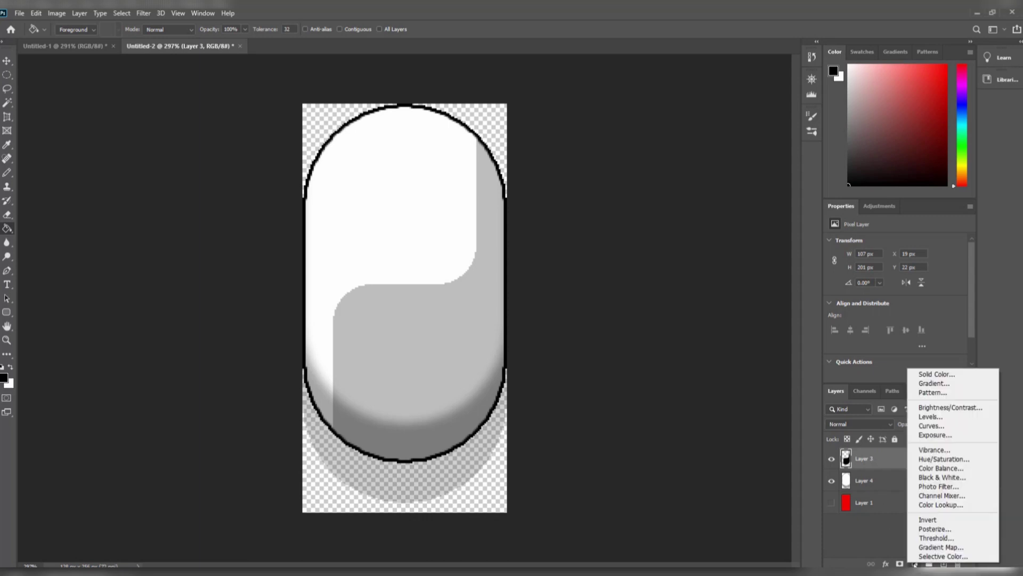
pyautogui.click(932, 460)
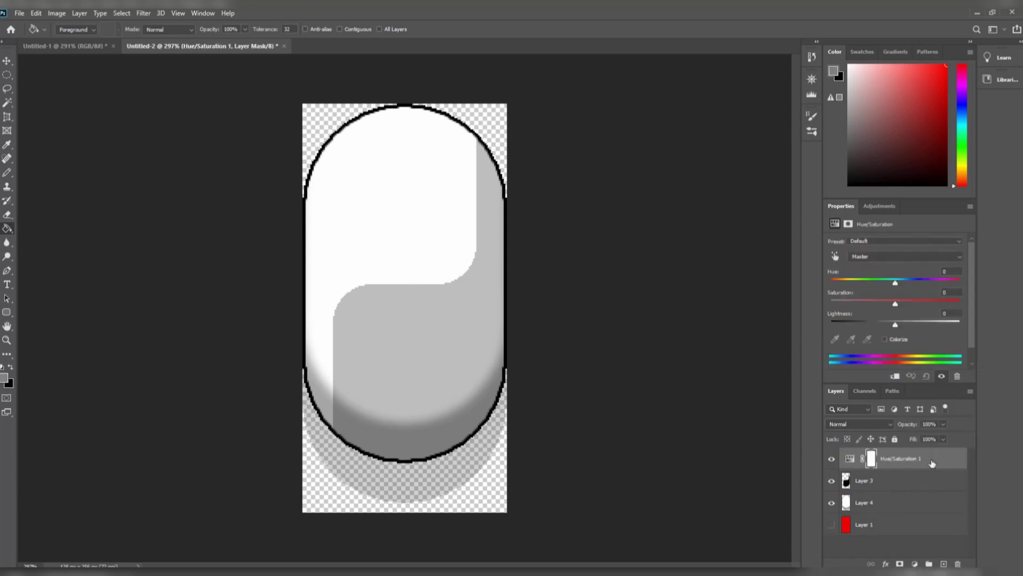
# Colorize the pill with saturation 50 and lightness -25, and shift the hue from red toward the magenta end
pyautogui.click(884, 339)
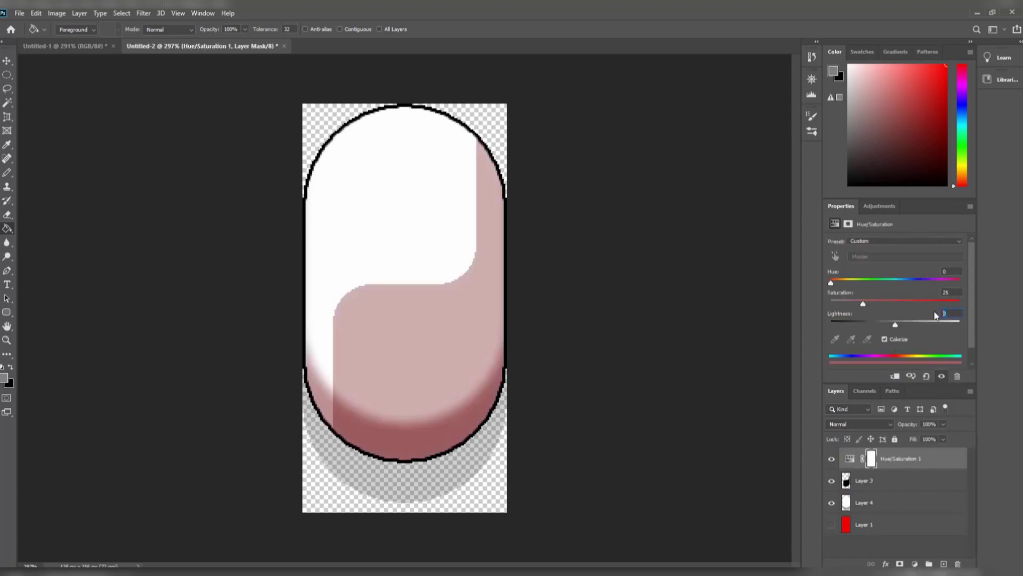
pyautogui.write('25')
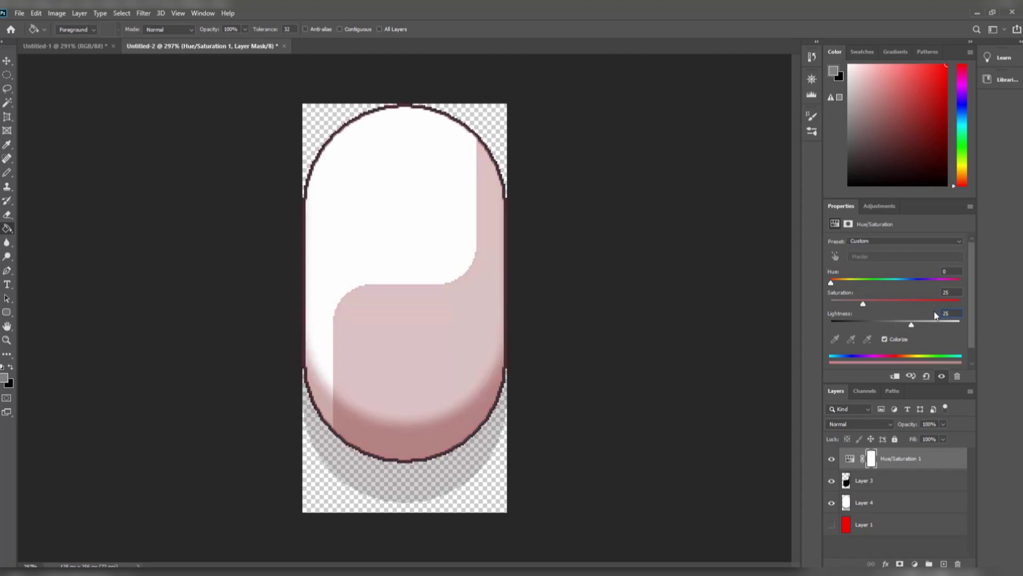
pyautogui.write('-25')
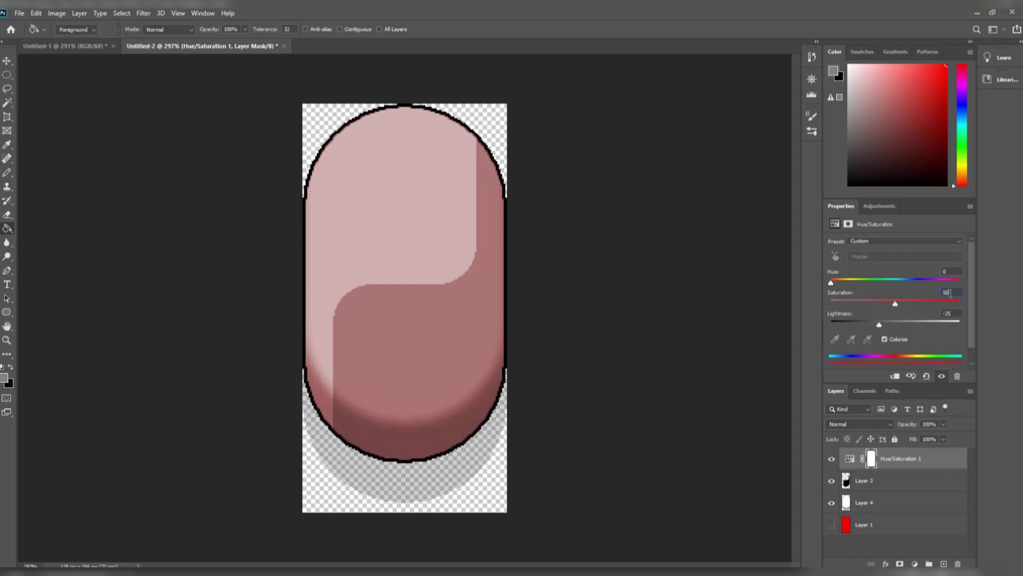
pyautogui.click(949, 292)
pyautogui.write('50')
pyautogui.press('Return')
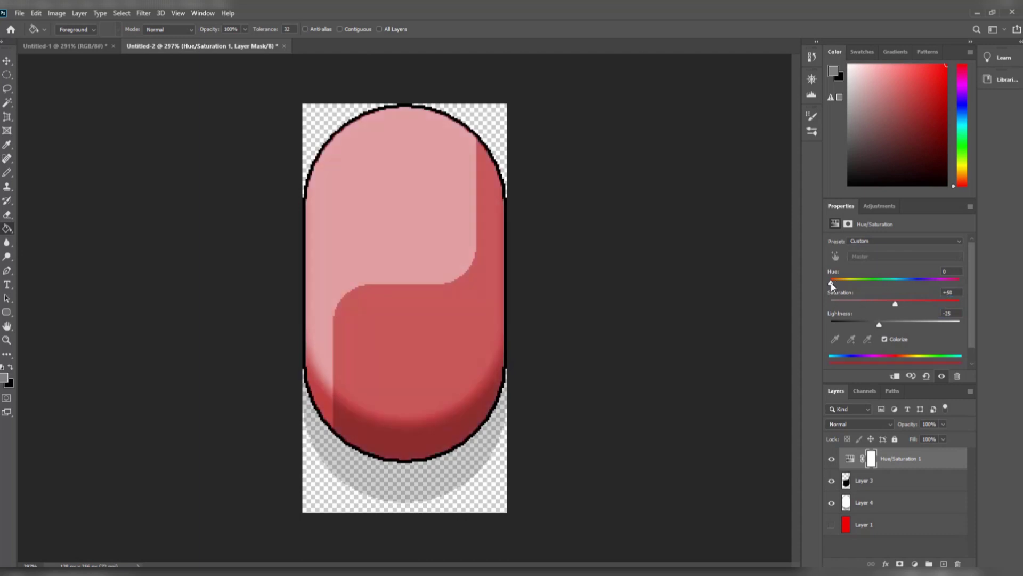
pyautogui.moveTo(832, 283); pyautogui.dragTo(941, 282)
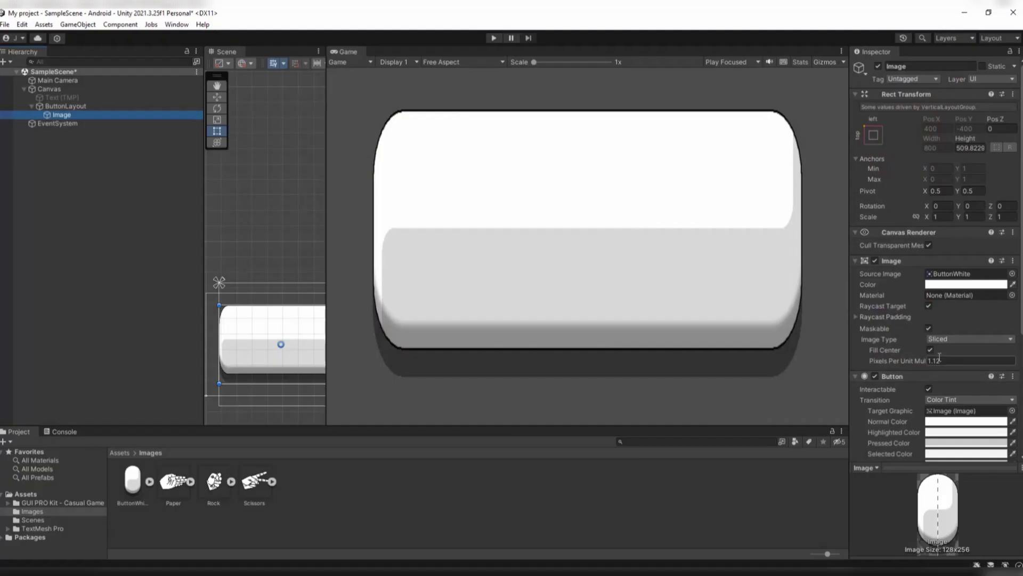
# Switch to Unity and tint the selected button Image's colour orange-brown (hex A25430)
pyautogui.click(941, 285)
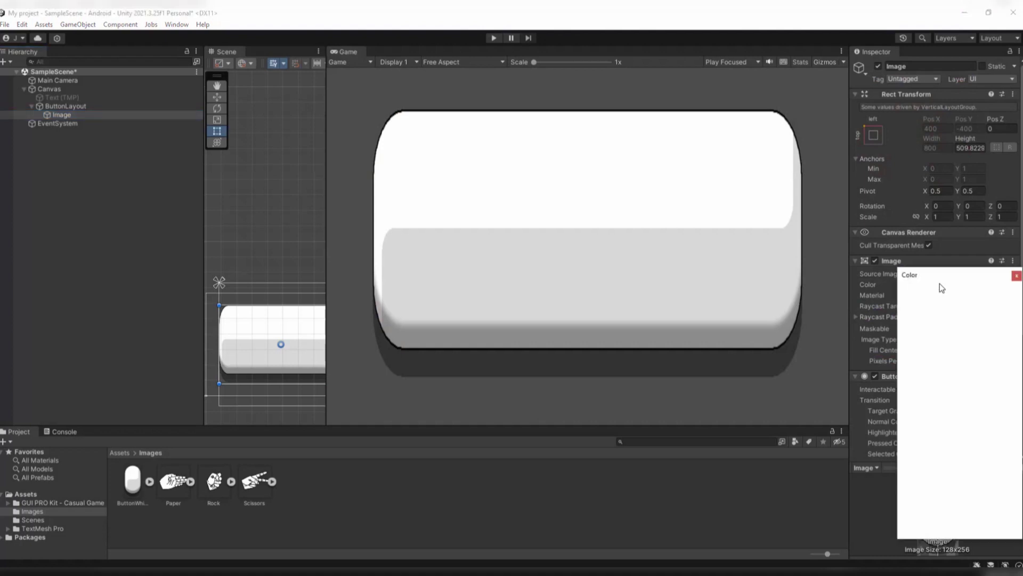
pyautogui.moveTo(952, 351); pyautogui.dragTo(916, 355)
pyautogui.moveTo(912, 362); pyautogui.dragTo(991, 359)
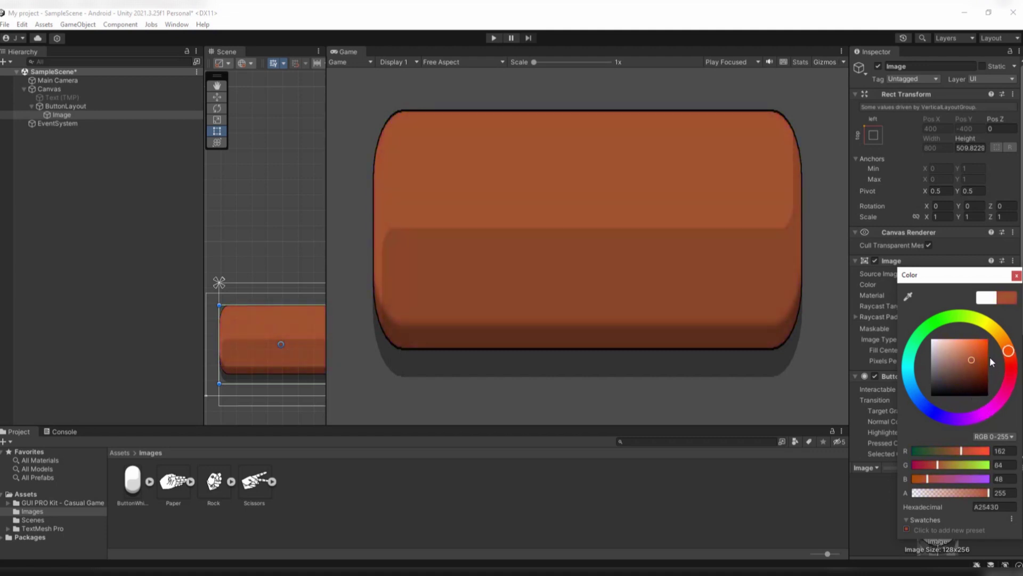